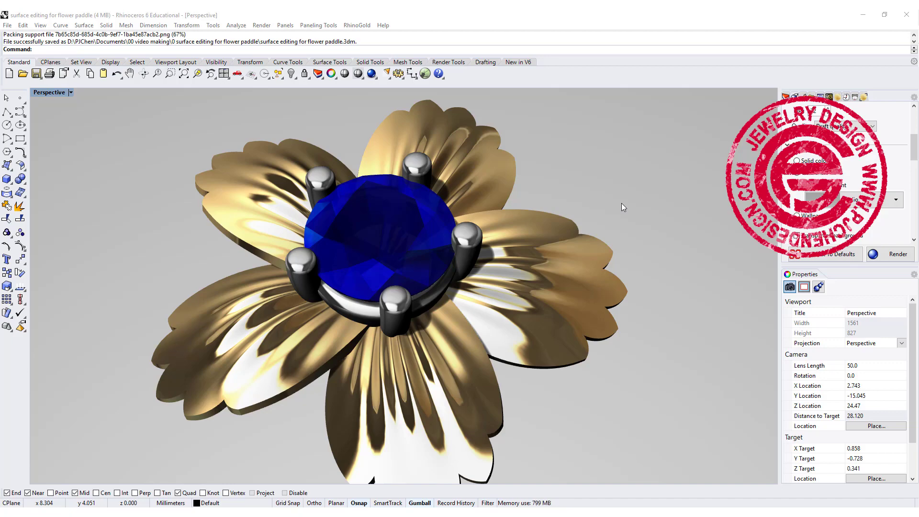
Step: Examine the rendered flower model from several angles, looking closely at the petals around the gem
right_drag(659, 202, 568, 207)
scroll(493, 276, up, 3)
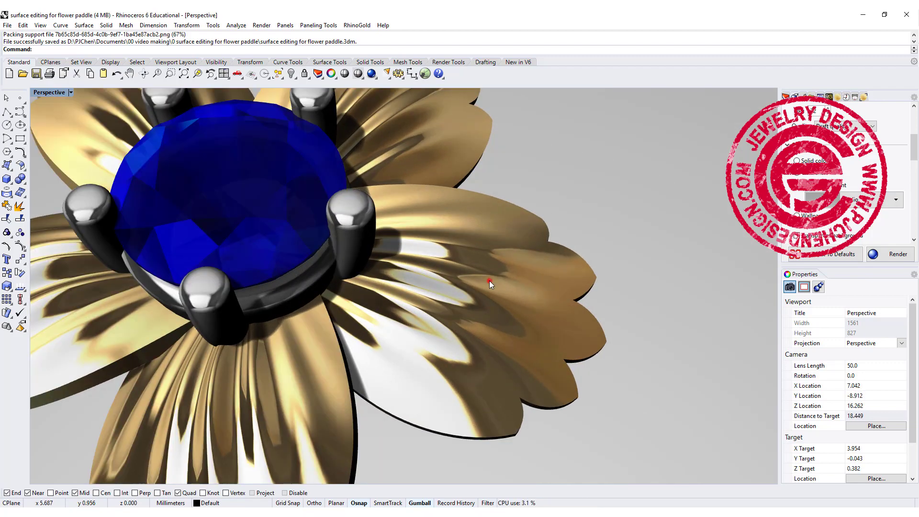
click(489, 281)
click(641, 230)
mouse_move(604, 276)
right_down()
mouse_move(563, 243)
mouse_move(490, 222)
mouse_move(519, 263)
mouse_move(636, 273)
mouse_move(607, 260)
right_up()
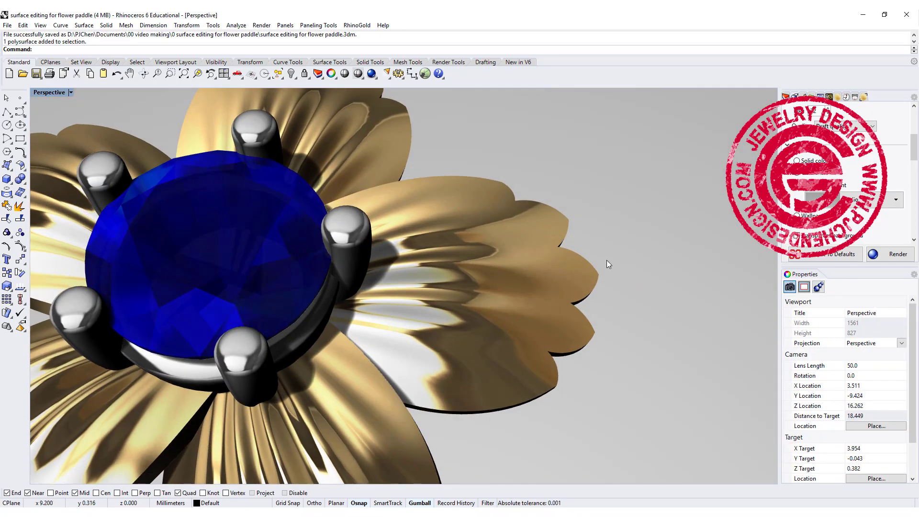
scroll(560, 236, down, 3)
right_drag(560, 236, 612, 236)
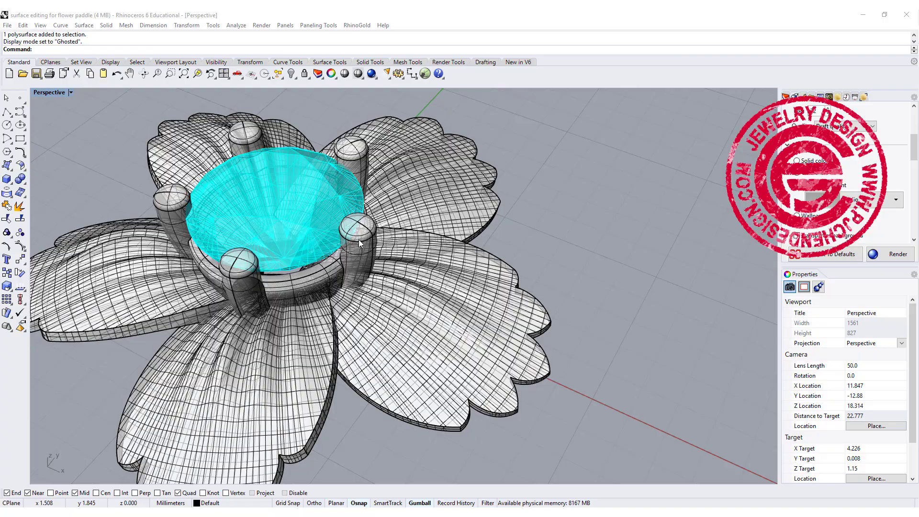
Step: Inspect the gem, prongs and petals of the flower in ghosted display
right_drag(358, 240, 427, 251)
click(321, 239)
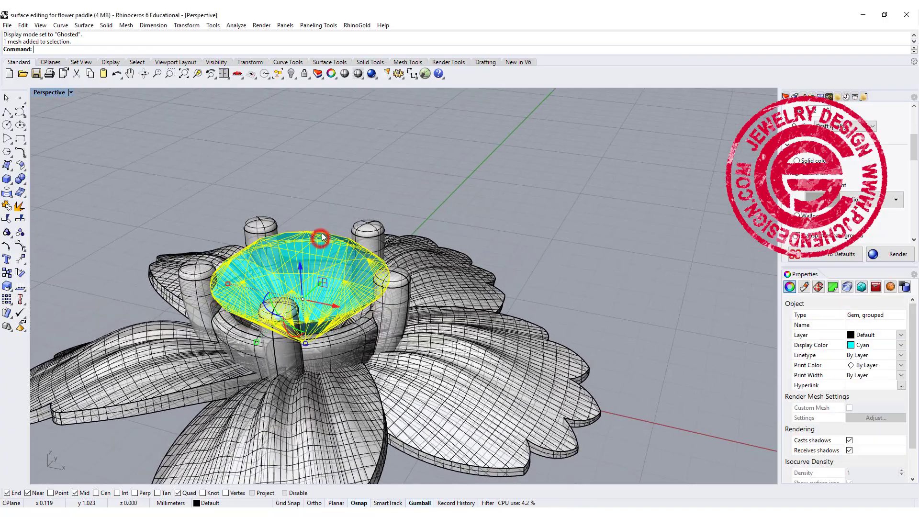
click(340, 195)
right_drag(389, 191, 388, 218)
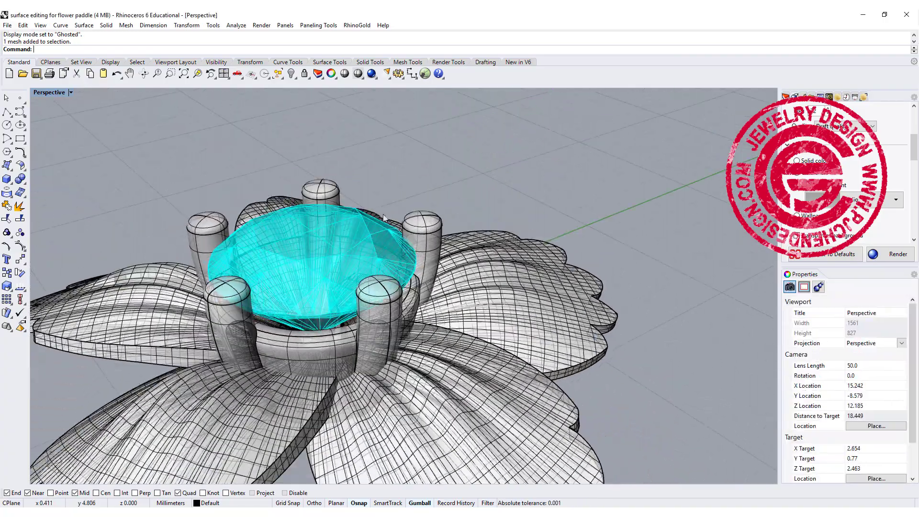
click(422, 217)
click(487, 167)
right_drag(487, 167, 516, 191)
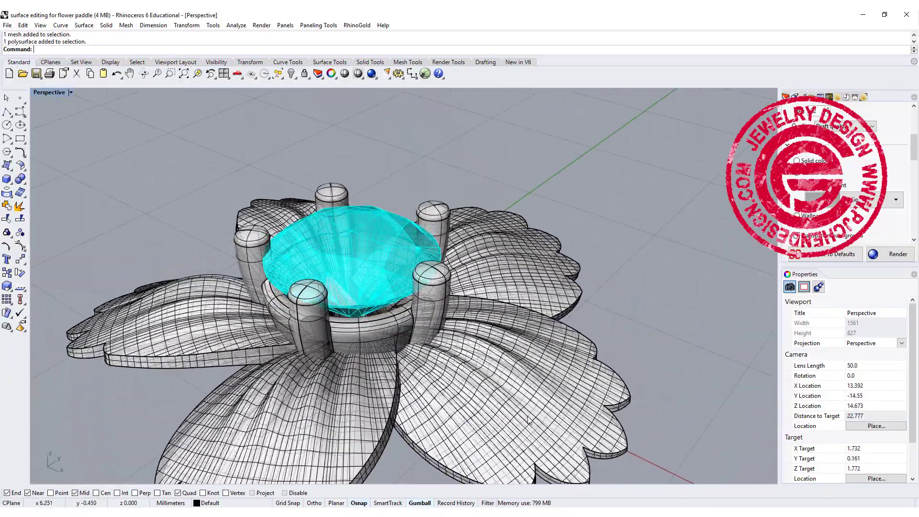
click(534, 390)
right_drag(535, 390, 579, 300)
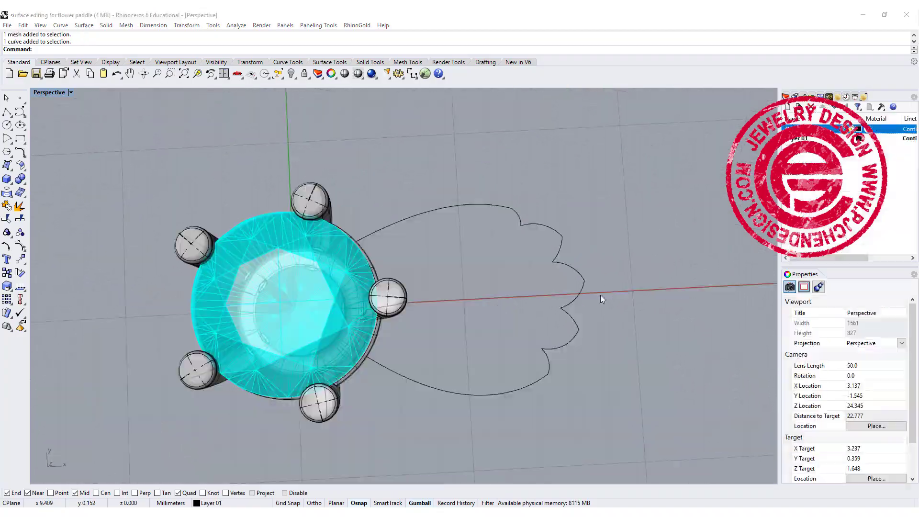
Step: Select the prong head together with the gem and lock them
right_drag(601, 295, 529, 248)
right_drag(399, 297, 327, 281)
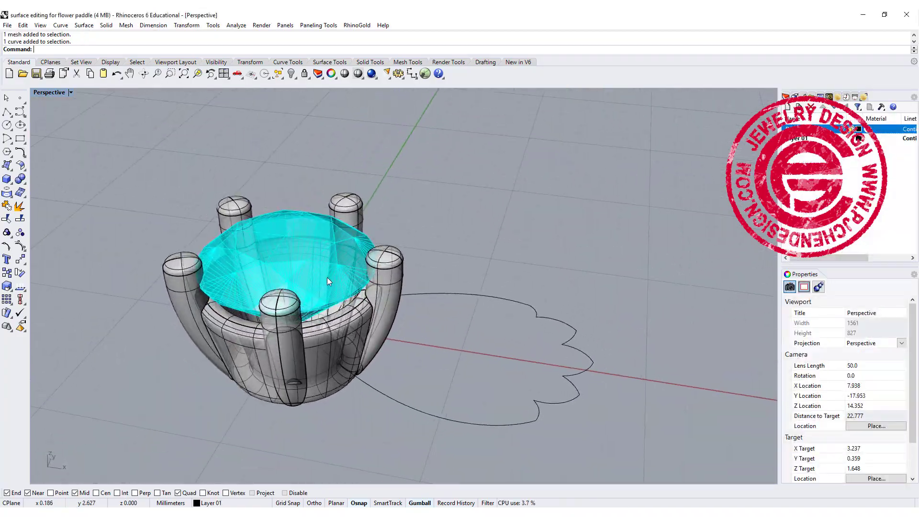
click(248, 395)
drag(260, 422, 205, 239)
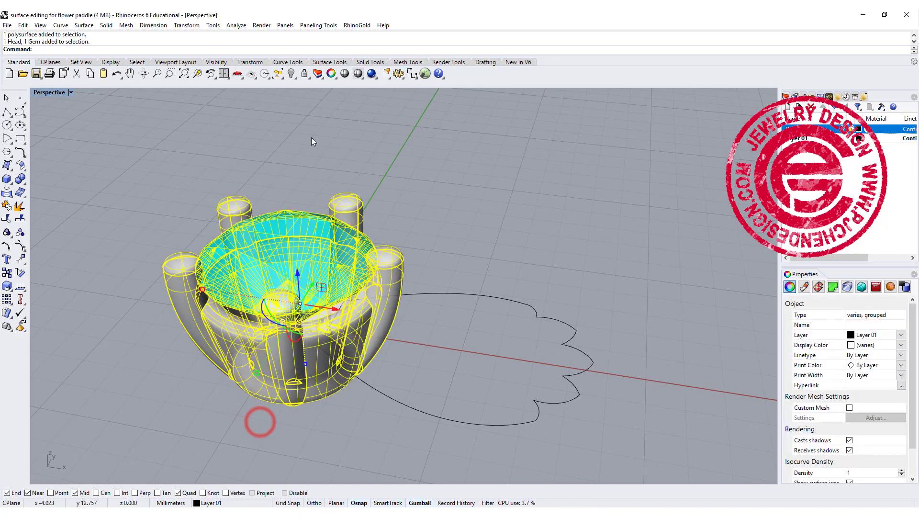
click(304, 74)
Step: Create a planar surface from the closed scalloped petal outline curve
right_drag(425, 214, 449, 297)
click(524, 225)
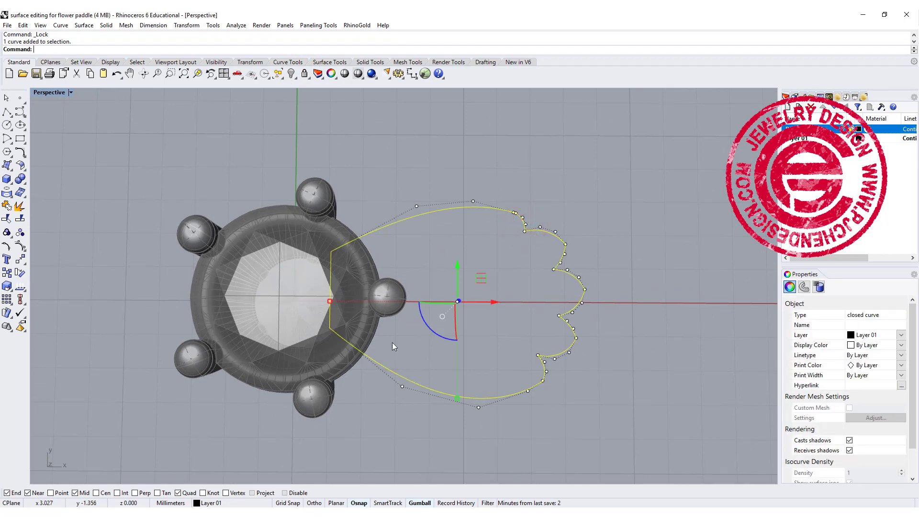
mouse_move(569, 282)
right_down()
mouse_move(543, 229)
mouse_move(533, 257)
mouse_move(528, 207)
mouse_move(529, 277)
right_up()
shift+right_drag(468, 217, 455, 234)
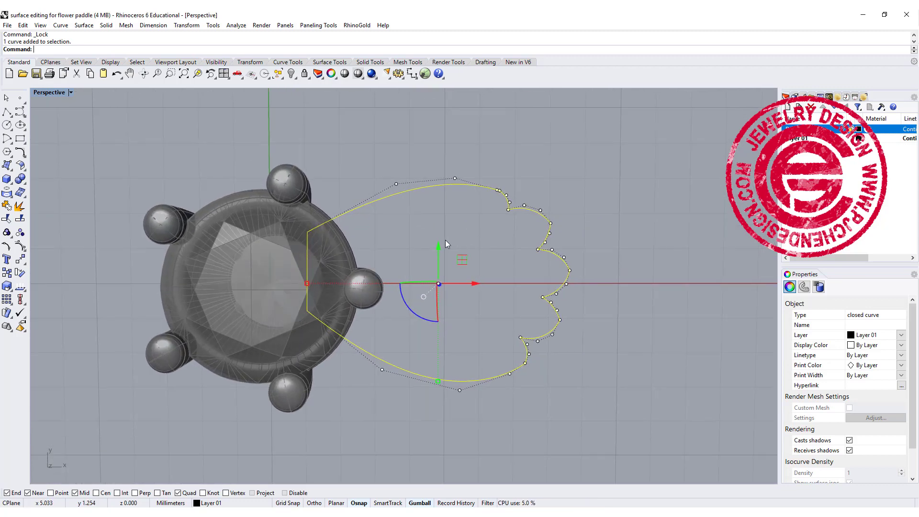
click(7, 168)
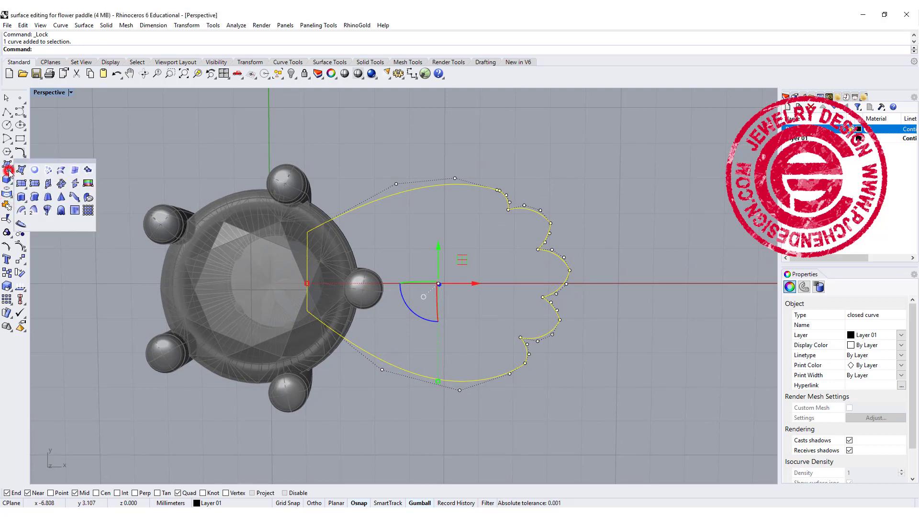
click(35, 170)
right_drag(609, 265, 504, 288)
Step: Turn on the control points of the flat petal surface
click(452, 277)
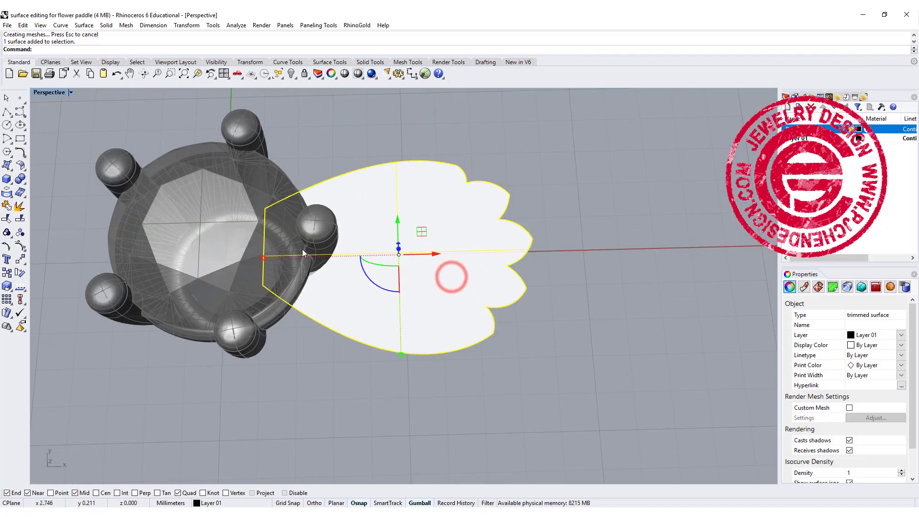
click(9, 233)
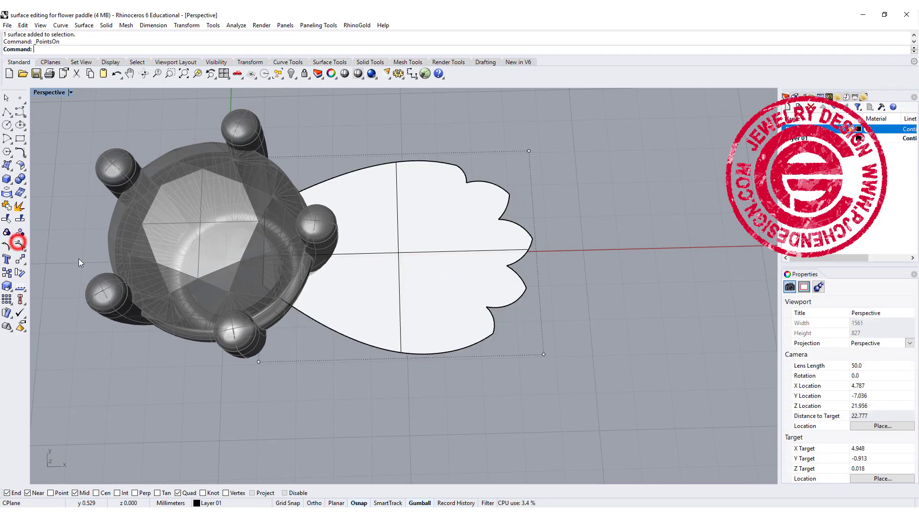
mouse_move(470, 212)
right_down()
mouse_move(521, 242)
mouse_move(484, 222)
right_up()
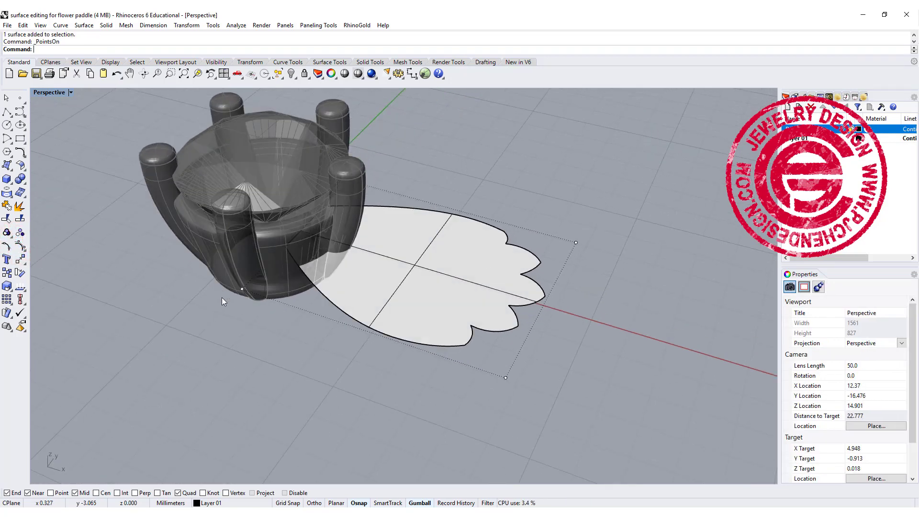
right_drag(500, 366, 390, 251)
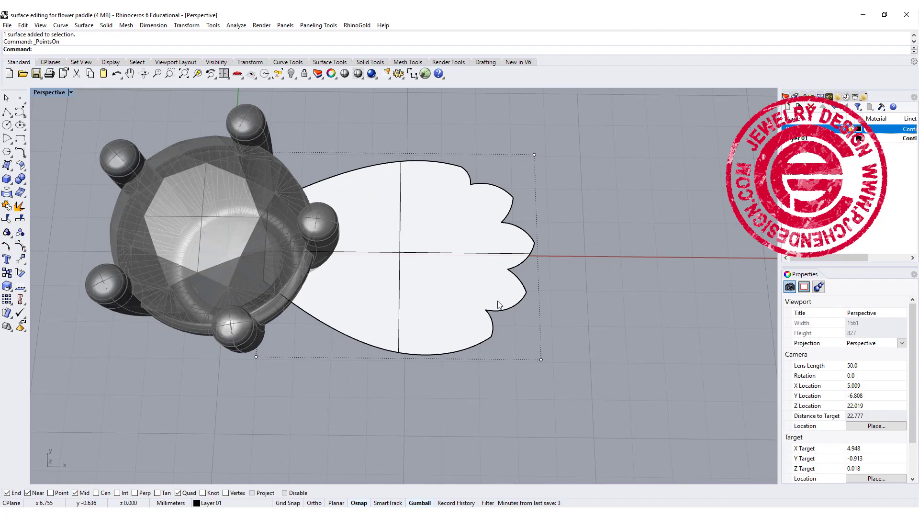
right_drag(498, 305, 502, 308)
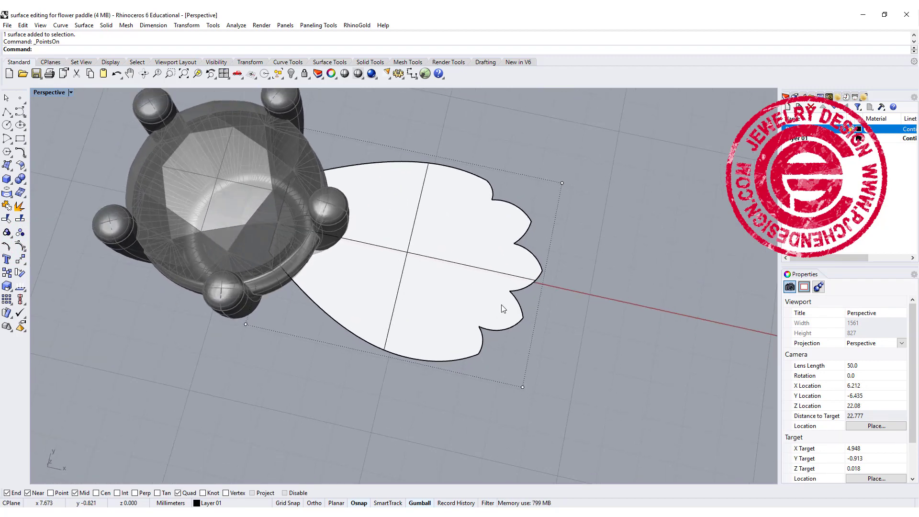
Step: Rebuild the petal surface with 20 U and 10 V points, degree 3 in both directions, deleting the input and retrimming
key(Return)
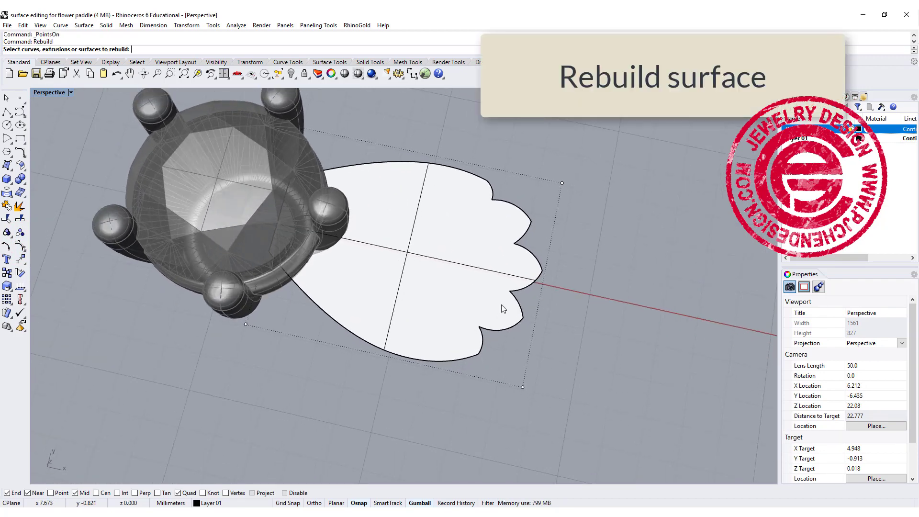
click(421, 195)
key(Return)
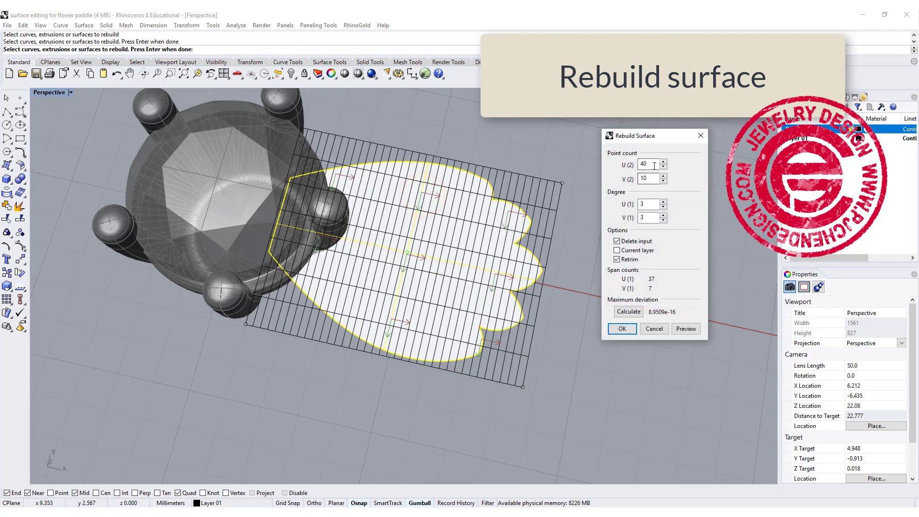
double_click(649, 164)
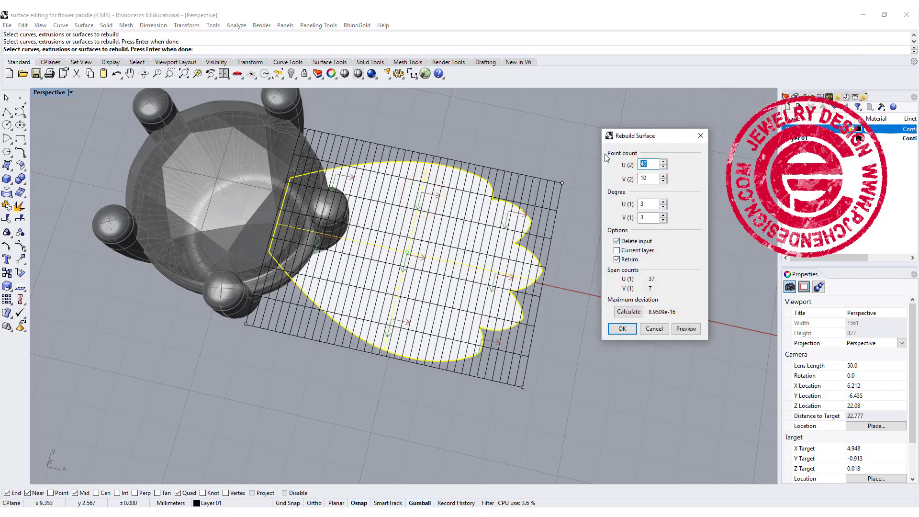
text(20)
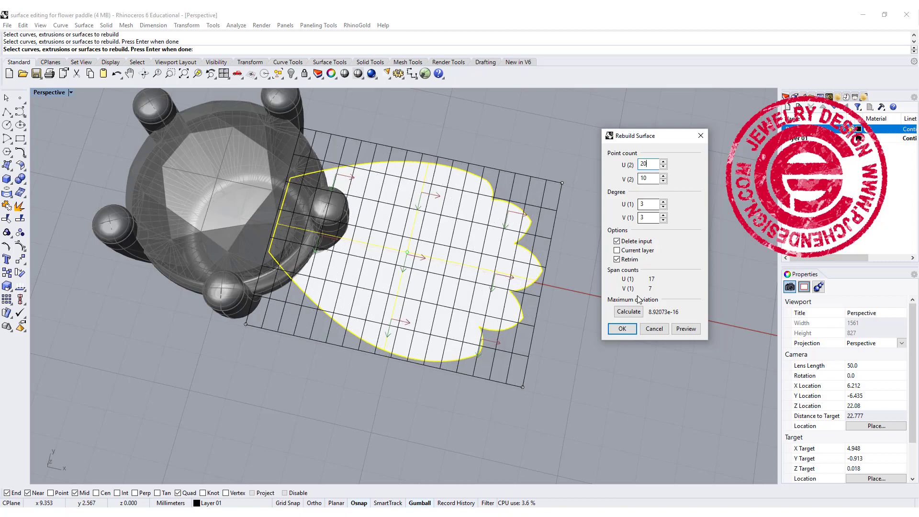
click(622, 328)
Step: Undo the last drag and switch the perspective view to wireframe display
scroll(626, 328, up, 2)
scroll(466, 263, up, 4)
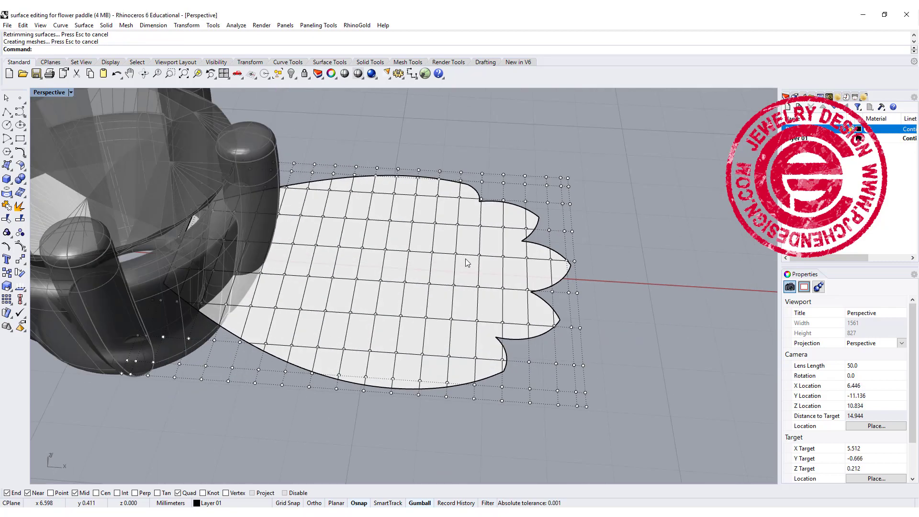
scroll(467, 262, up, 4)
right_drag(482, 314, 480, 336)
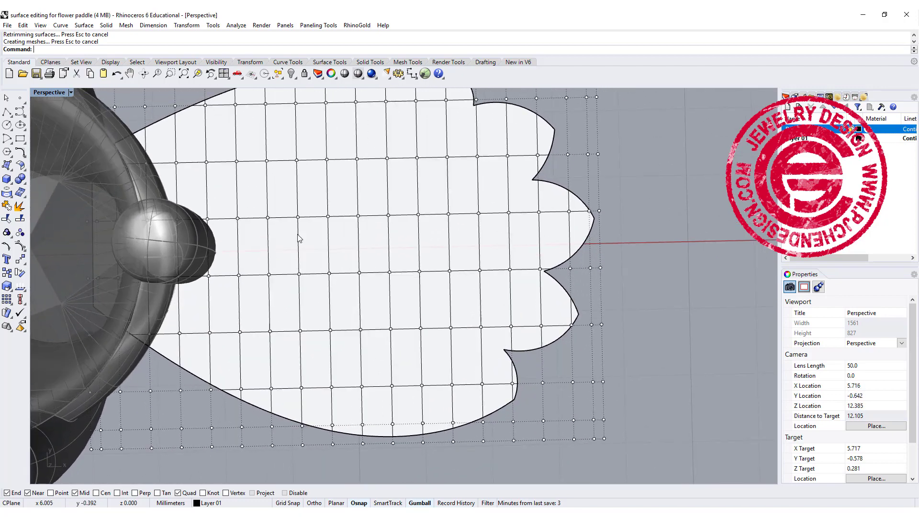
scroll(299, 238, down, 3)
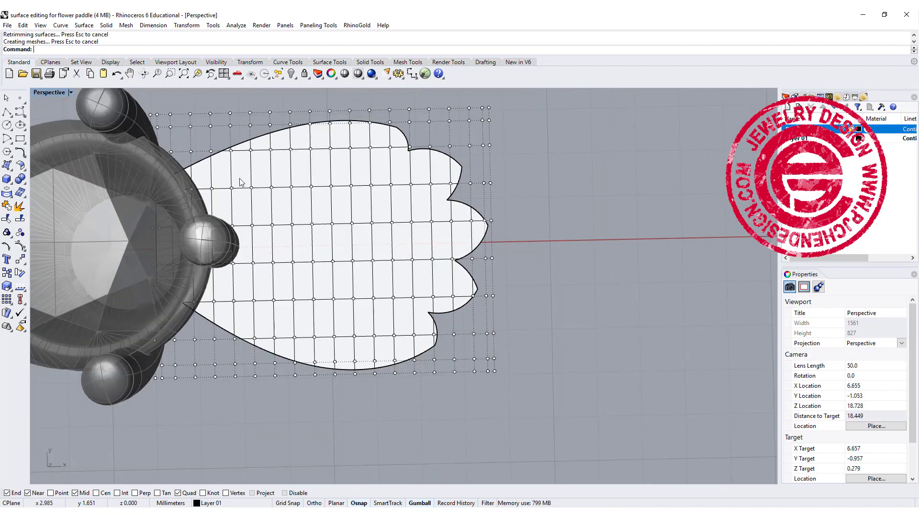
right_drag(298, 194, 396, 159)
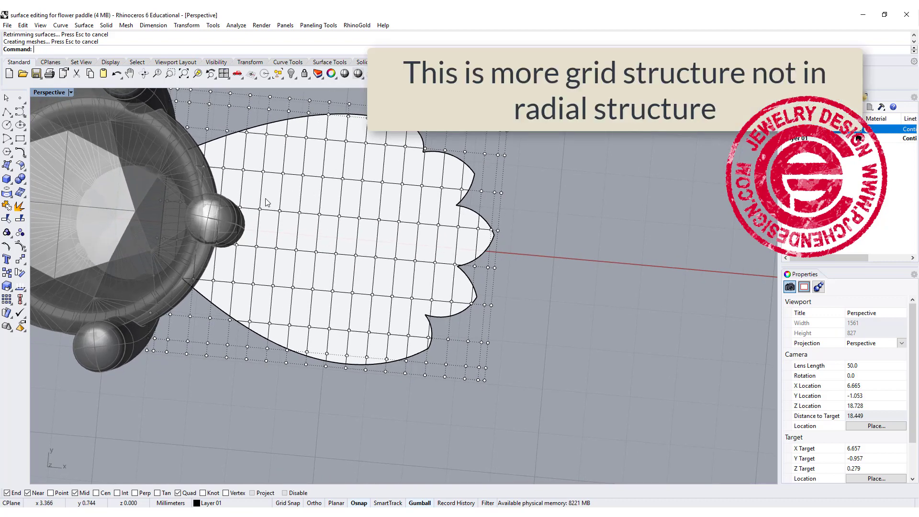
key(ctrl+z)
key(ctrl+alt+w)
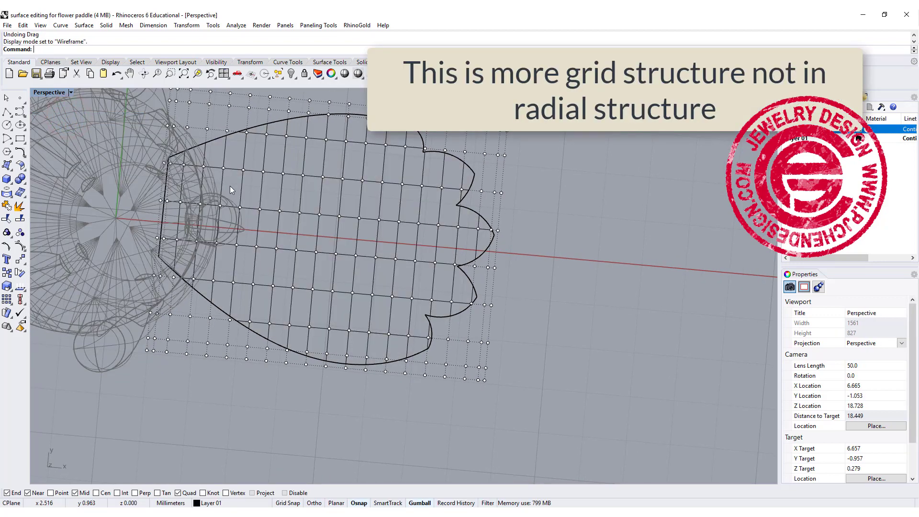
Step: Select only one lengthwise row of interior control points near the petal's midline and raise it vertically into a ridge
drag(368, 229, 445, 246)
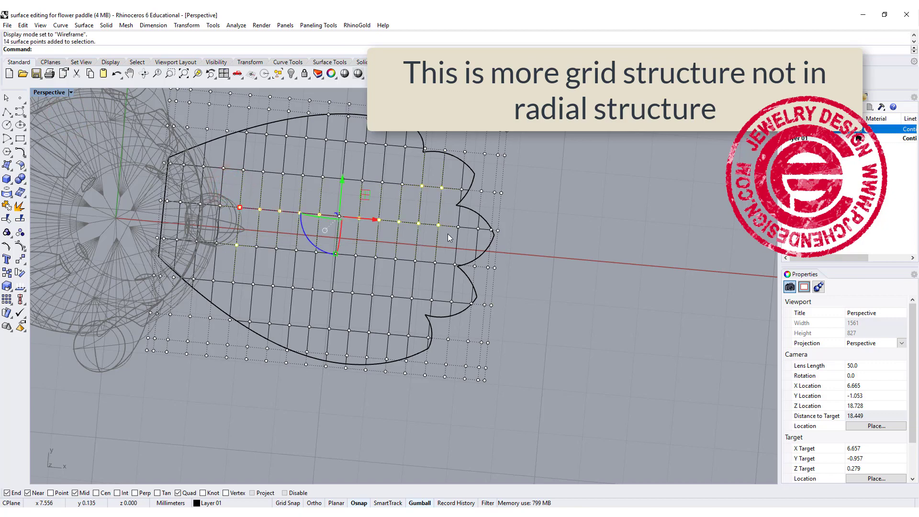
ctrl+drag(409, 162, 455, 194)
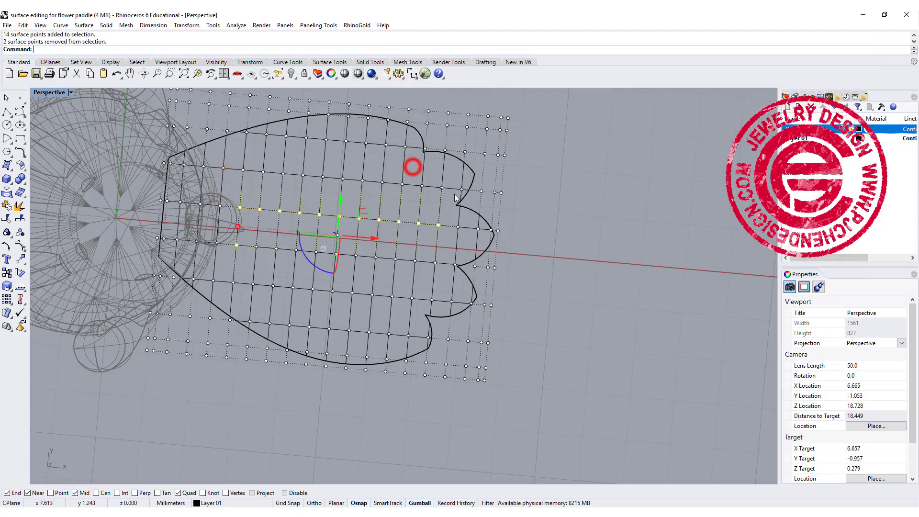
ctrl+click(235, 246)
right_drag(347, 188, 405, 220)
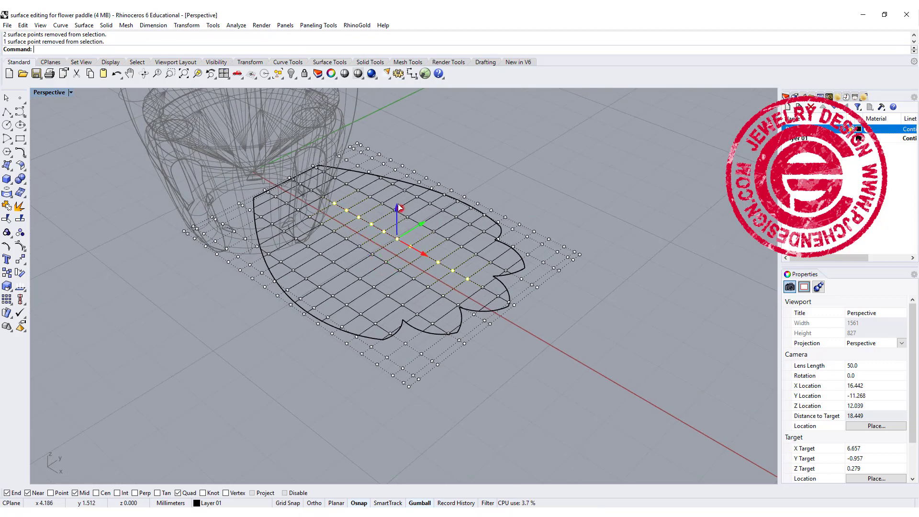
drag(397, 203, 413, 239)
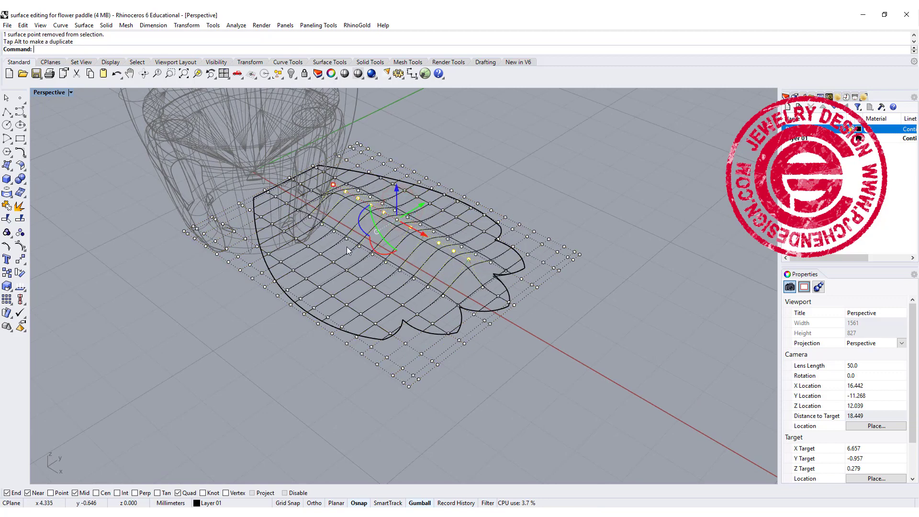
right_drag(347, 247, 415, 292)
Step: Switch to a maximized Top view and frame the petal with its control points
double_click(34, 91)
double_click(34, 91)
scroll(336, 267, up, 4)
right_drag(336, 266, 263, 231)
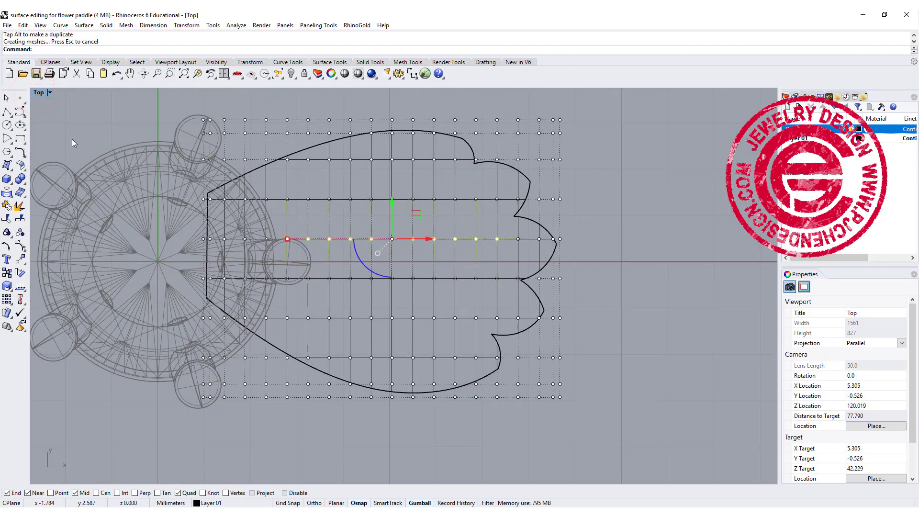
Step: Draw a slanted straight polyline from the inner prong past the petal's scalloped edge, and undo back to before the surface rebuild
click(6, 114)
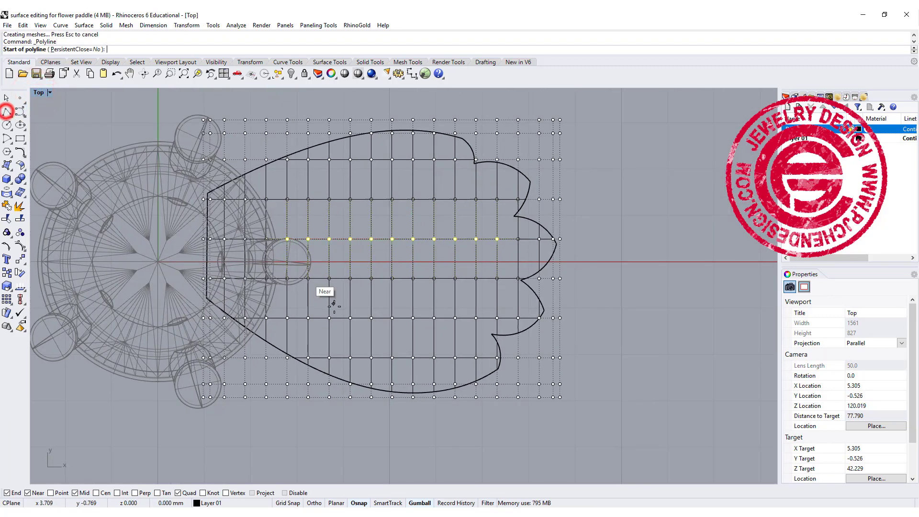
click(263, 269)
click(590, 325)
key(Return)
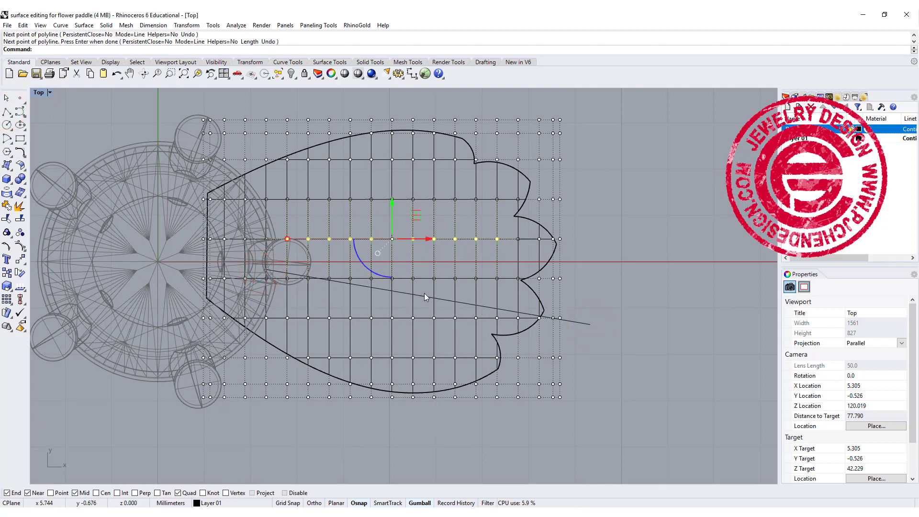
key(ctrl+z)
key(ctrl+z)
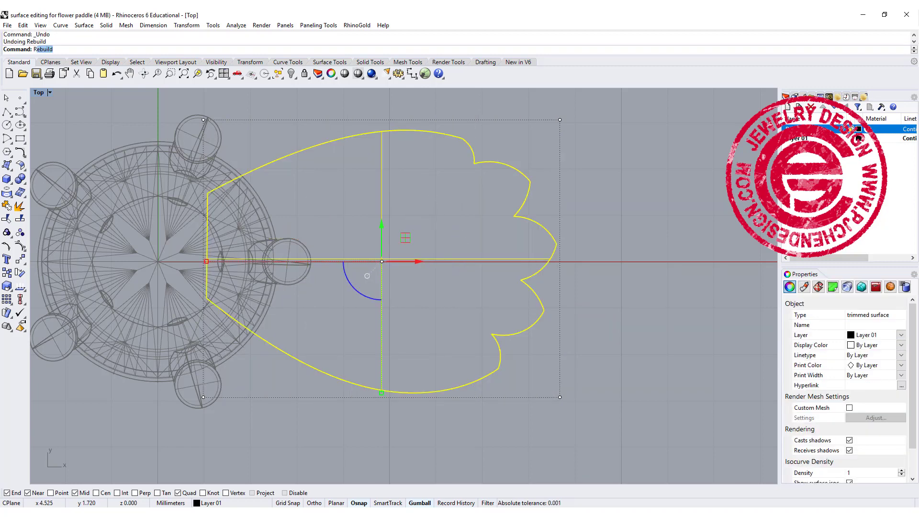
Step: Rebuild the petal surface with 40 points in U and 40 points in V
text(Re)
key(Return)
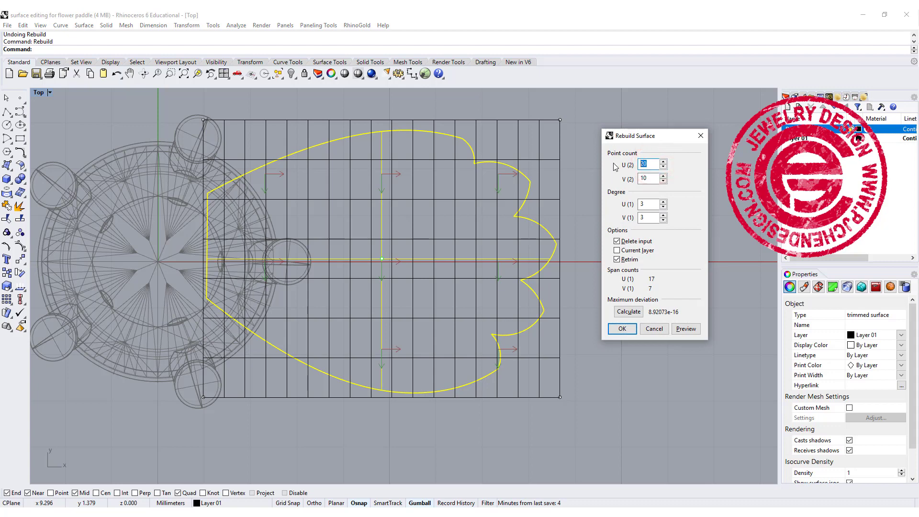
text(4)
click(649, 178)
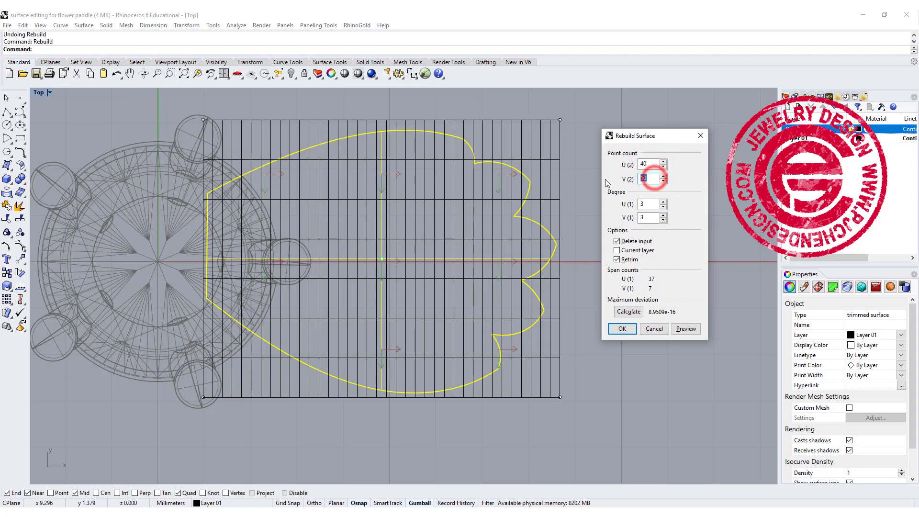
text(40)
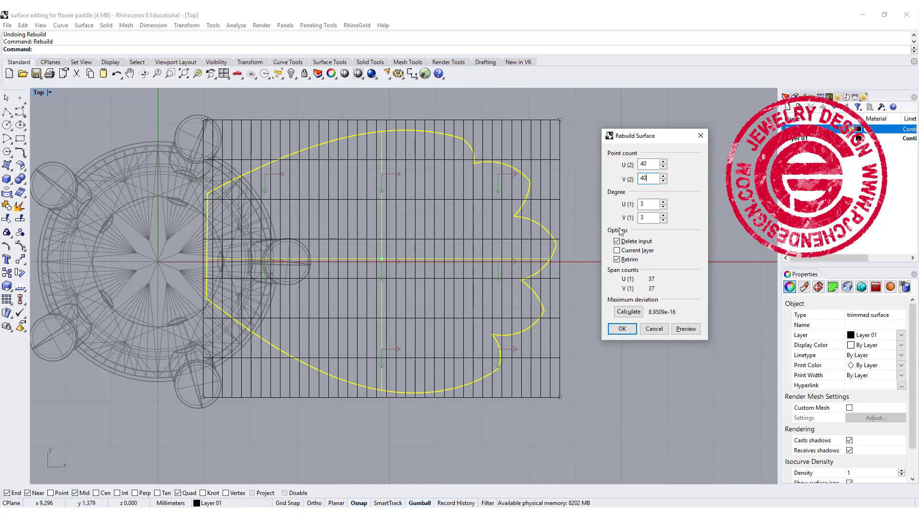
click(622, 329)
scroll(428, 246, up, 4)
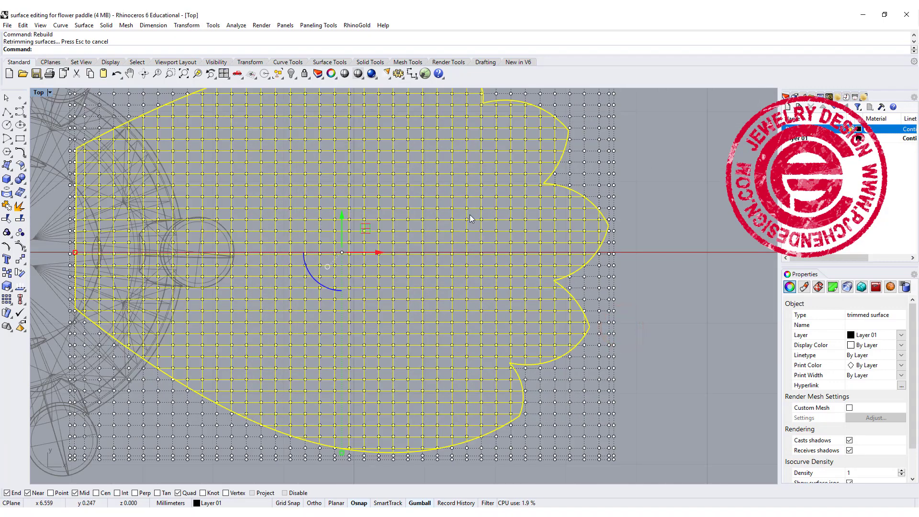
Step: Select neighbouring control points running diagonally inward from the petal's upper scallop, and clear the selection
click(512, 157)
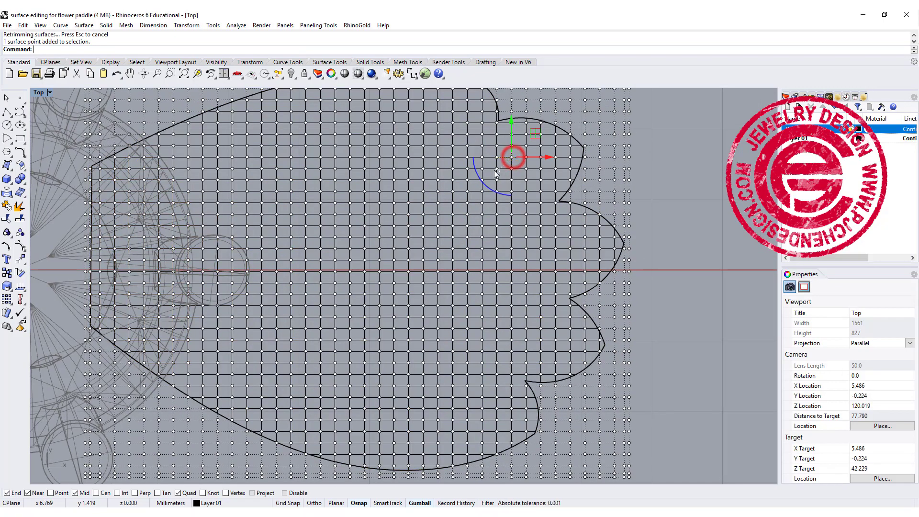
shift+click(483, 164)
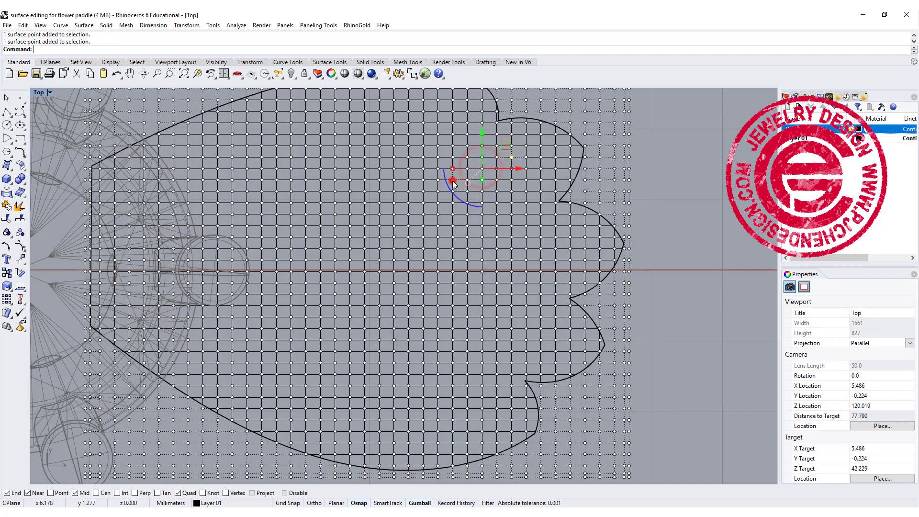
scroll(422, 223, down, 5)
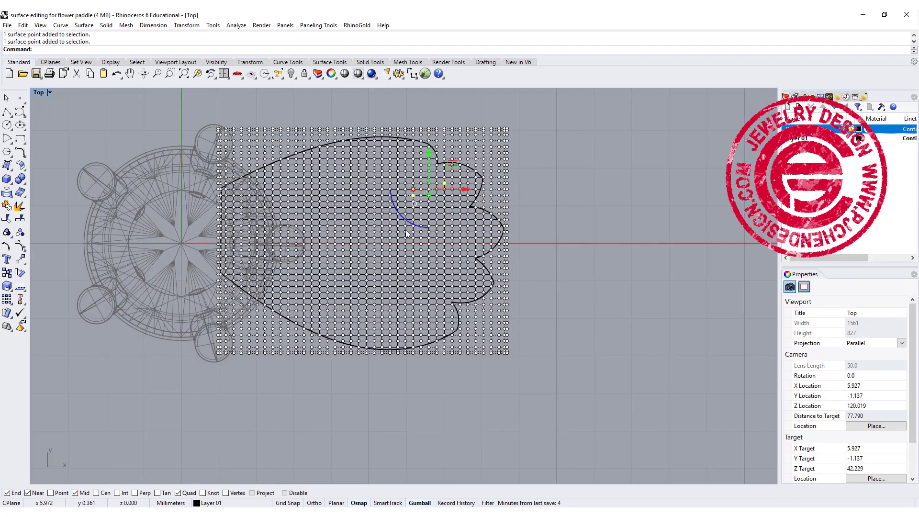
key(Escape)
Step: Move the petal surface along the X axis well clear of the gem setting, leaving the outline curve in place
click(409, 240)
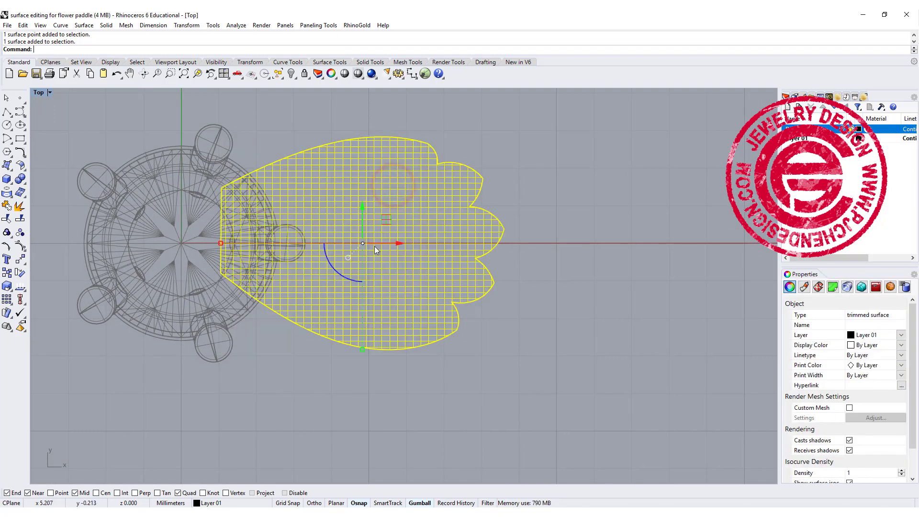
drag(378, 244, 766, 245)
click(571, 358)
scroll(485, 267, down, 2)
mouse_move(485, 267)
right_down()
mouse_move(466, 259)
mouse_move(472, 264)
right_up()
right_drag(385, 222, 404, 240)
scroll(431, 230, down, 4)
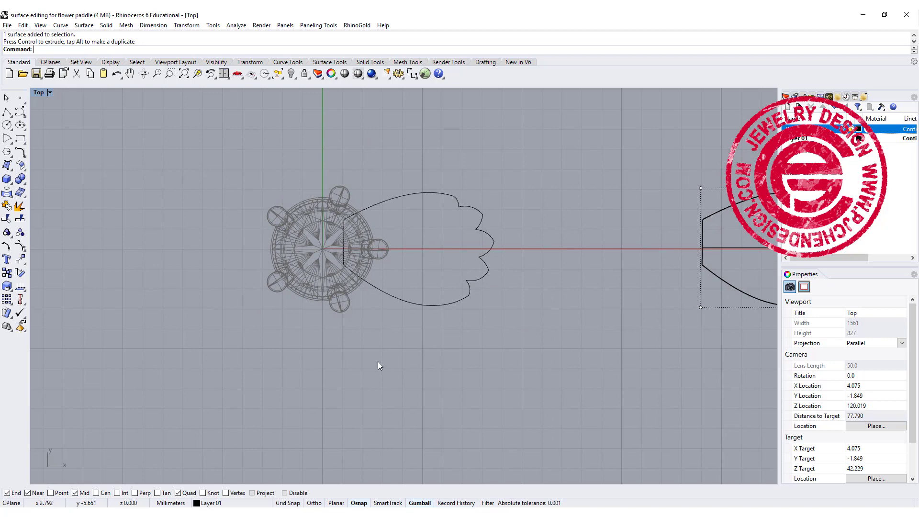
Step: Draw a straight polyline from the origin (0) along the positive Y axis, past the setting's prongs
click(6, 113)
text(0)
key(Return)
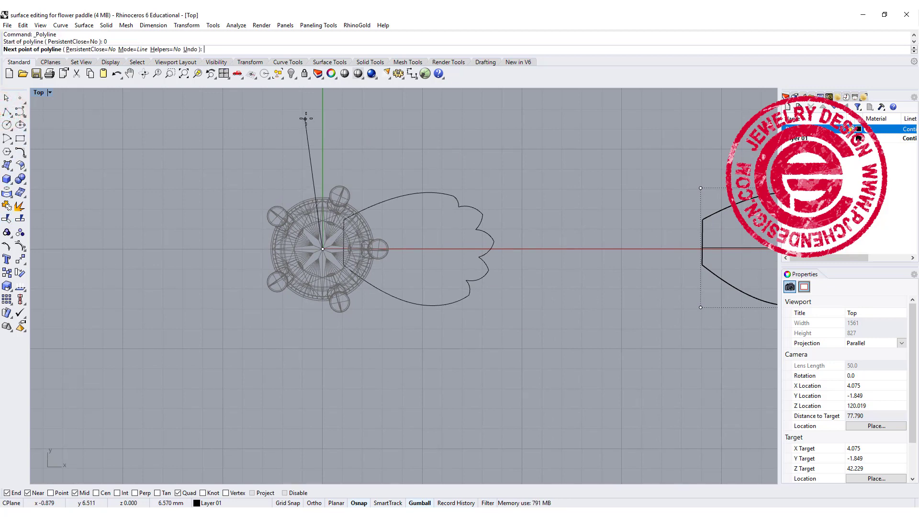
click(318, 113)
key(Return)
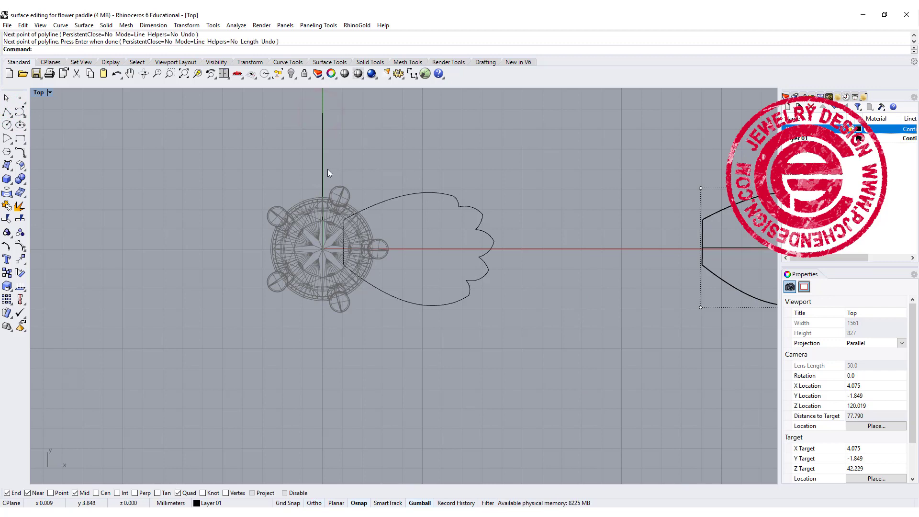
Step: Lengthen the straight line by moving its outer endpoint farther along the positive Y axis
drag(300, 144, 300, 146)
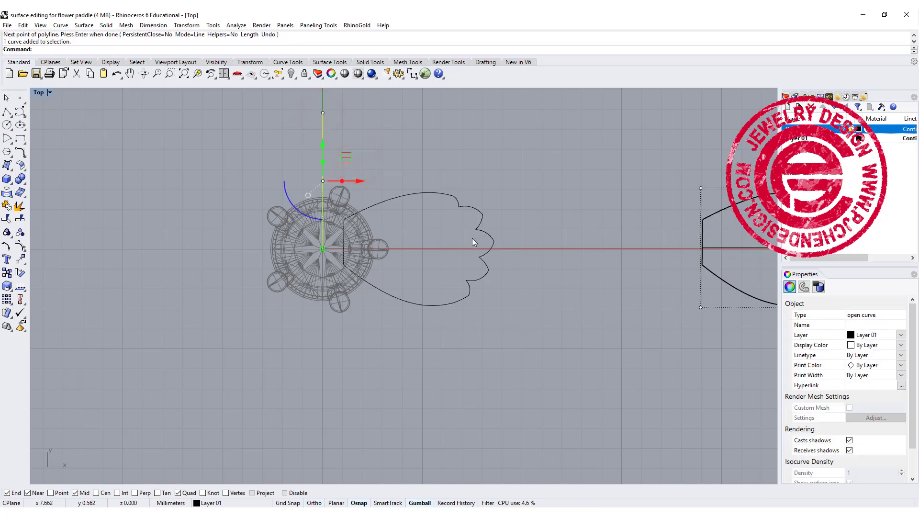
right_drag(473, 239, 437, 241)
click(216, 178)
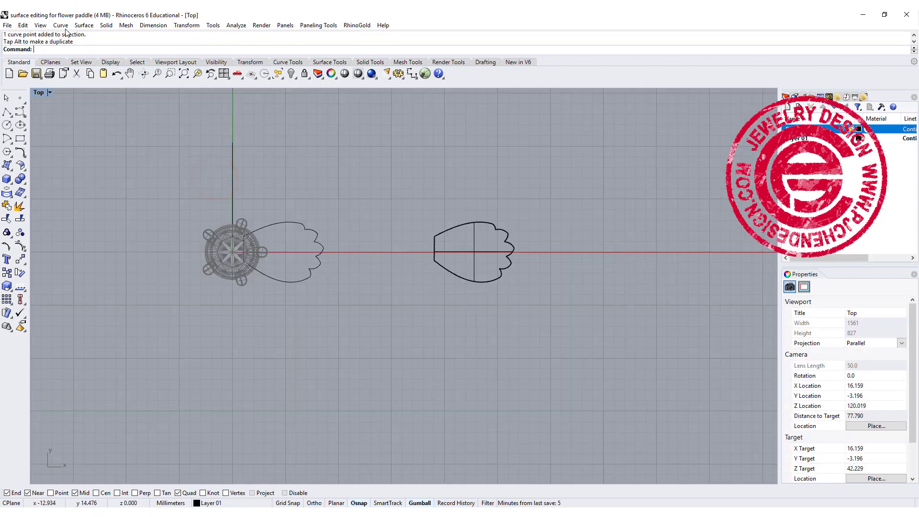
Step: Revolve the straight line 180 degrees about the vertical Z axis through the origin, sweeping a half disc across the petal outline
click(80, 24)
click(81, 26)
click(89, 77)
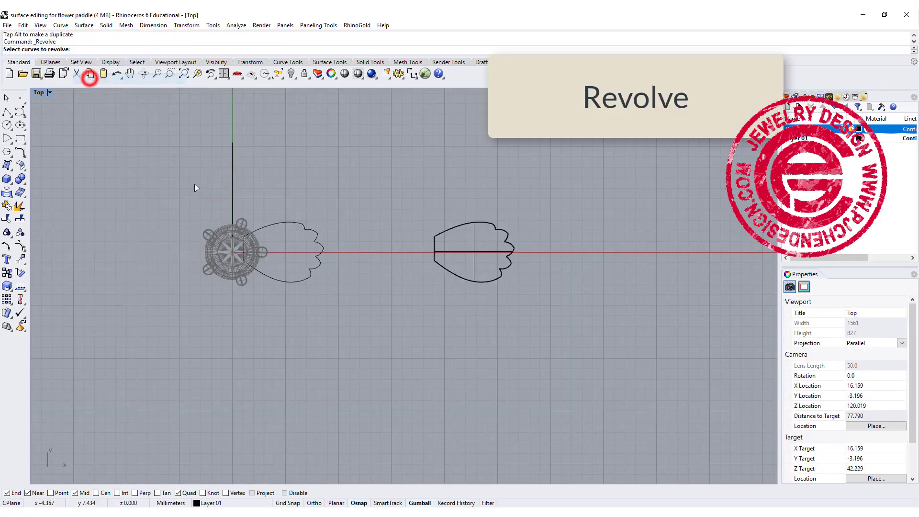
click(308, 187)
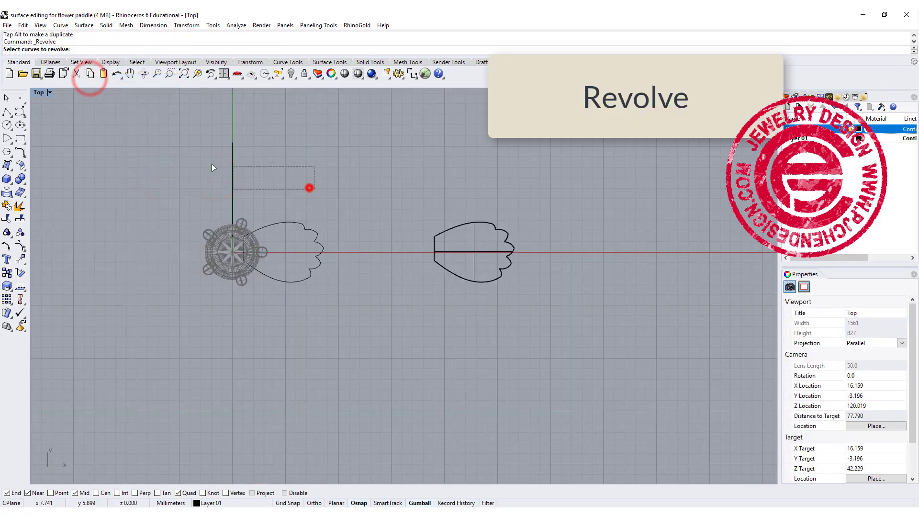
double_click(39, 93)
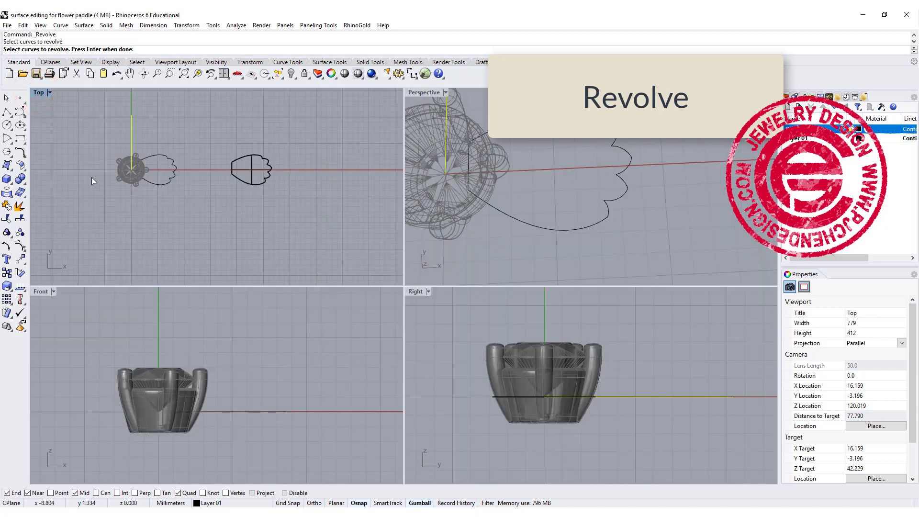
key(Return)
key(Return)
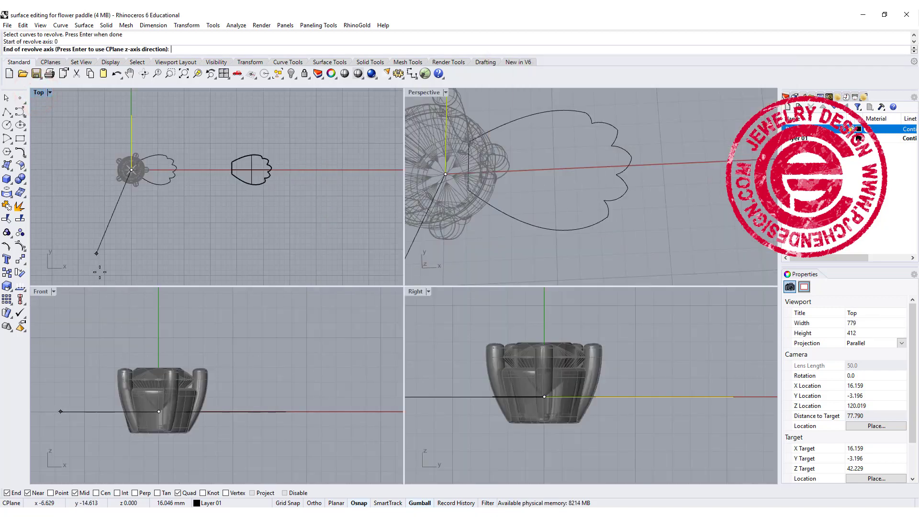
click(159, 324)
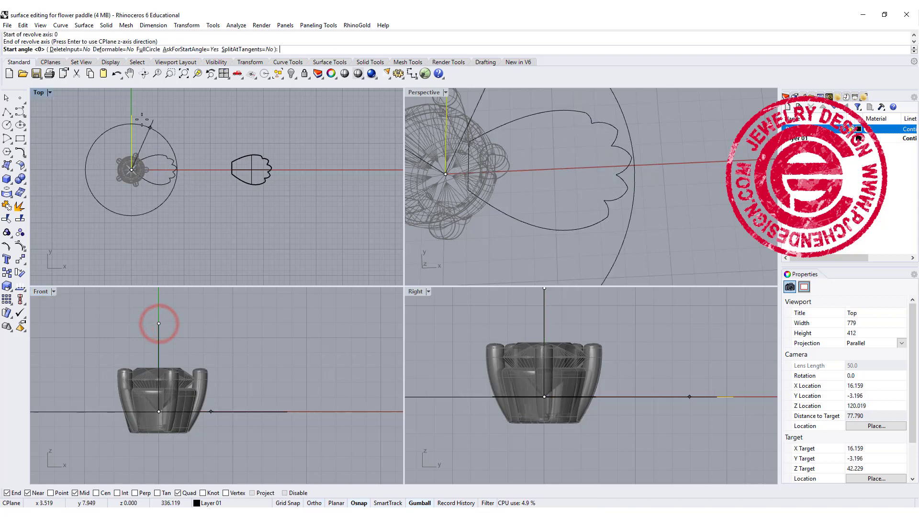
click(131, 113)
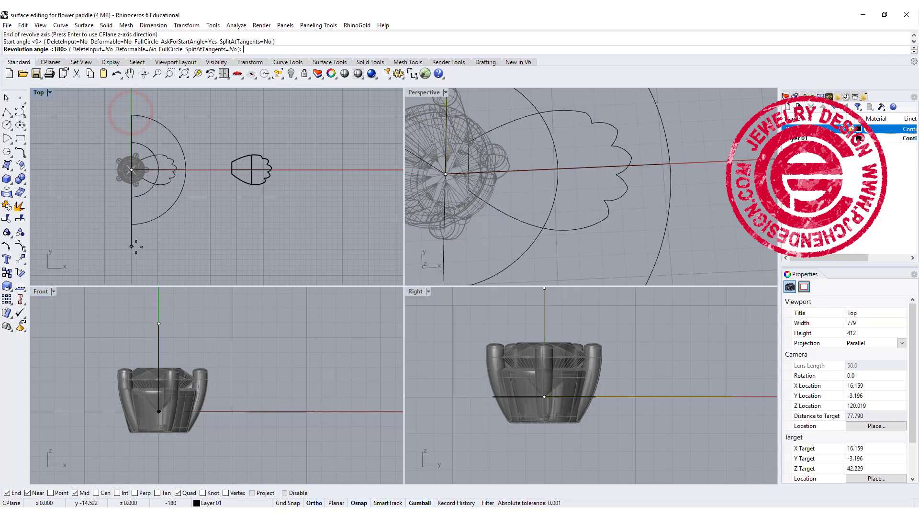
key(Return)
Step: Rebuild the revolved half-disc surface in the maximized Perspective view with 40 points in U and 40 in V
double_click(426, 90)
shift+right_drag(326, 286, 347, 266)
scroll(346, 266, up, 4)
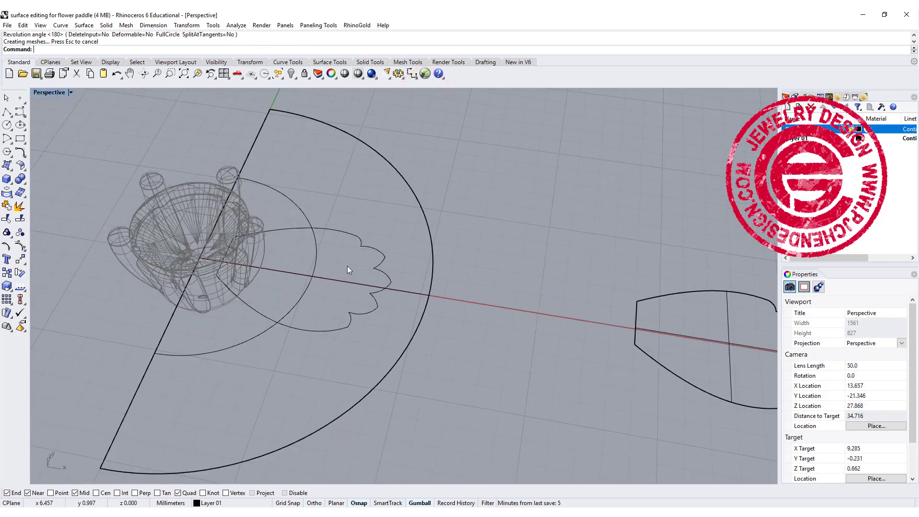
click(291, 205)
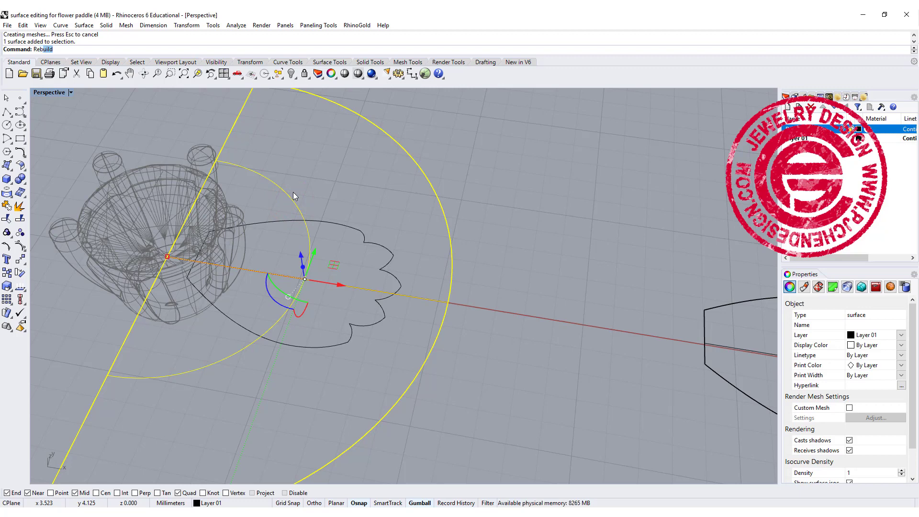
text(Reb)
key(Return)
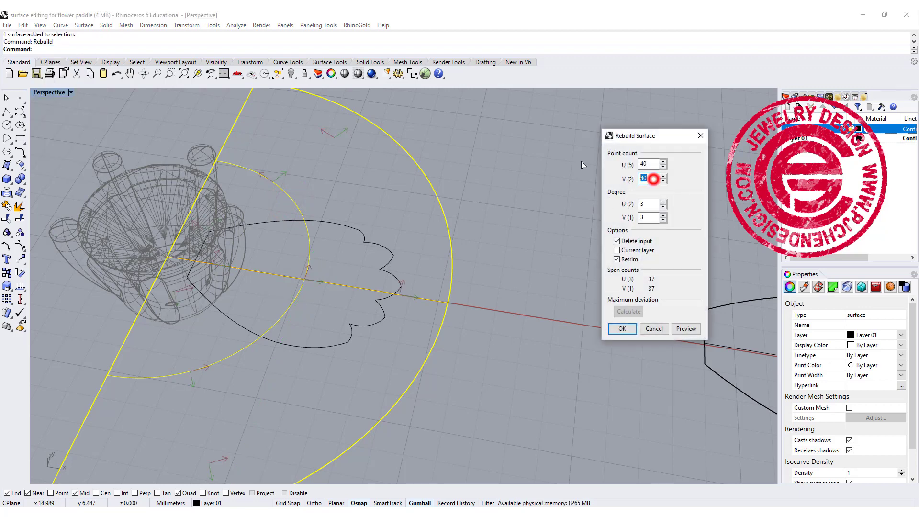
click(618, 328)
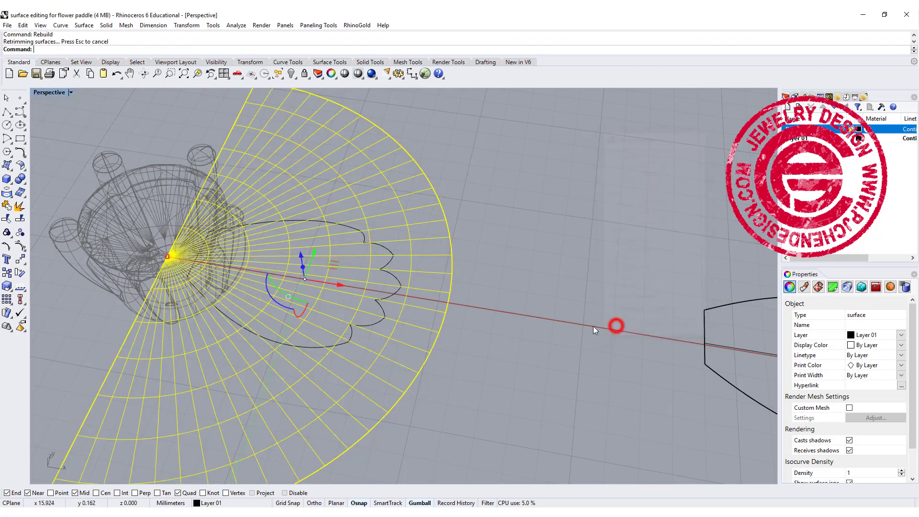
scroll(418, 292, up, 4)
click(530, 285)
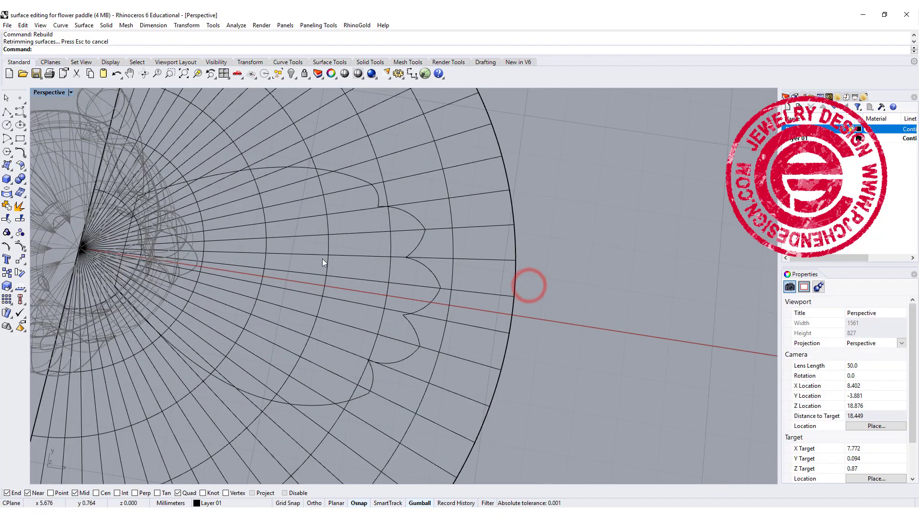
Step: Trim away the half-disc surface outside the scalloped petal outline, using the closed outline curve as the cutter
right_drag(323, 258, 294, 195)
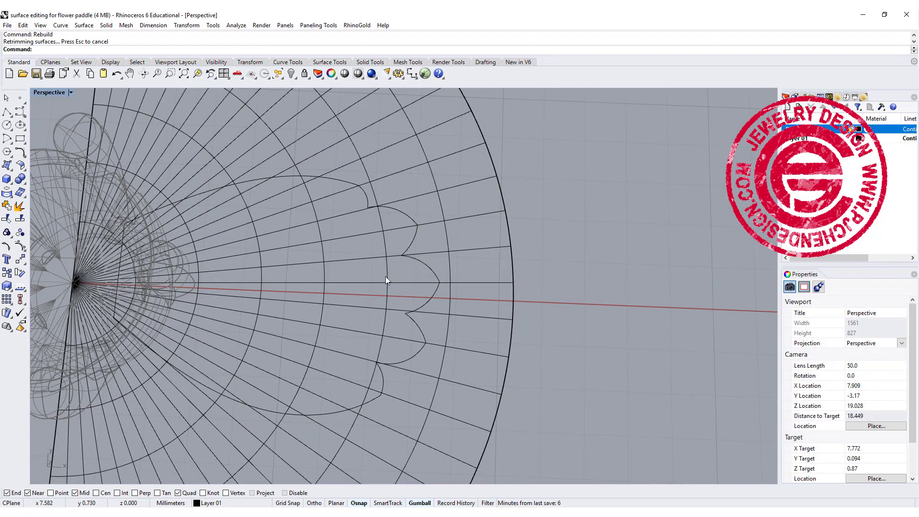
shift+right_drag(407, 274, 472, 253)
right_drag(396, 277, 387, 307)
click(490, 201)
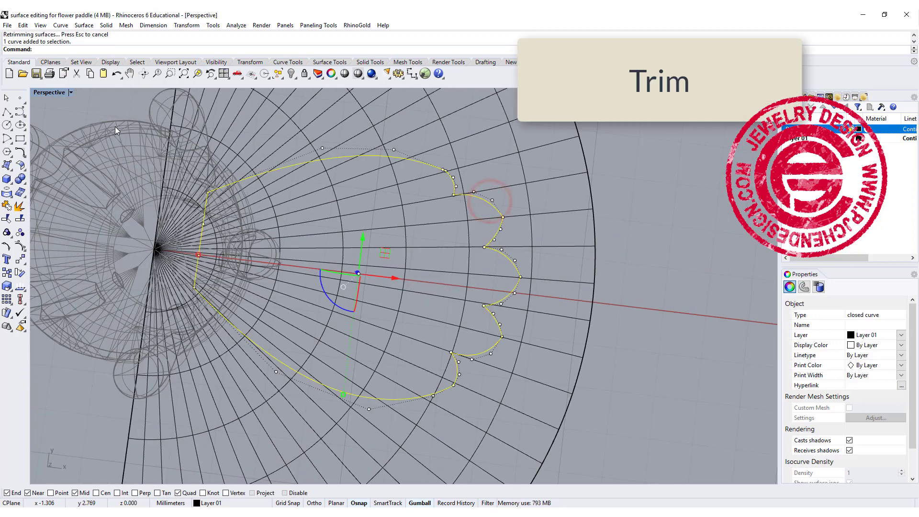
click(610, 256)
click(481, 200)
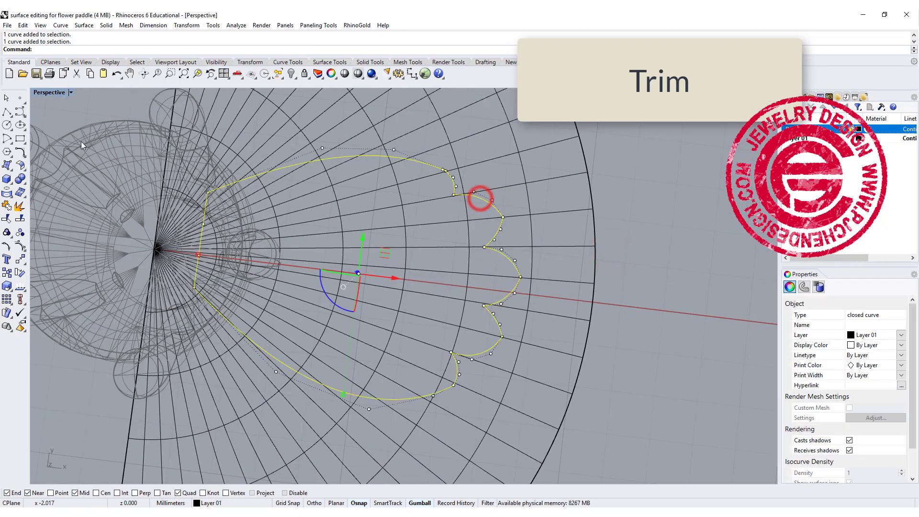
click(8, 219)
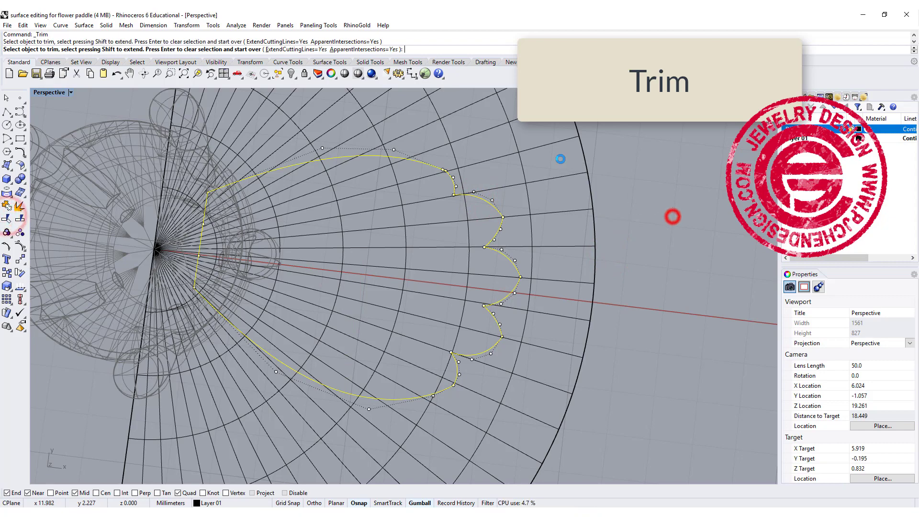
right_drag(671, 216, 564, 219)
right_click(564, 220)
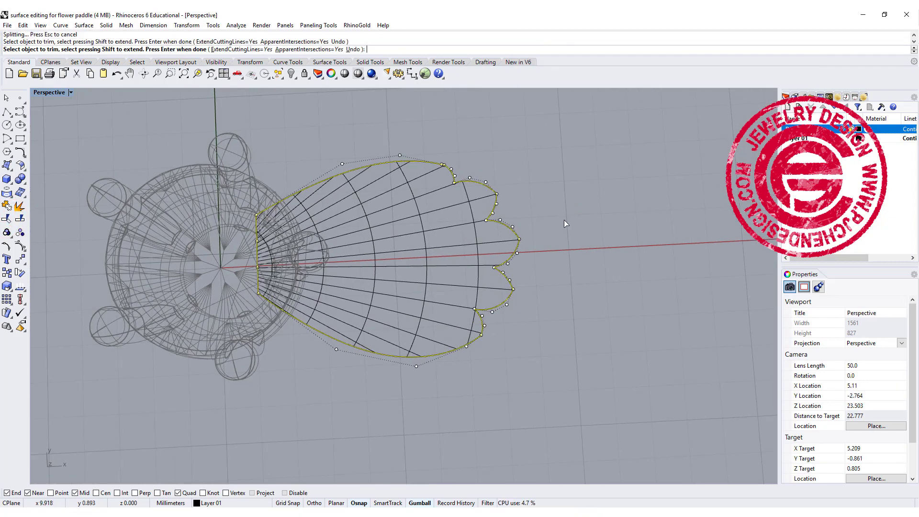
Step: Turn on the control points of the trimmed radial petal surface
click(478, 243)
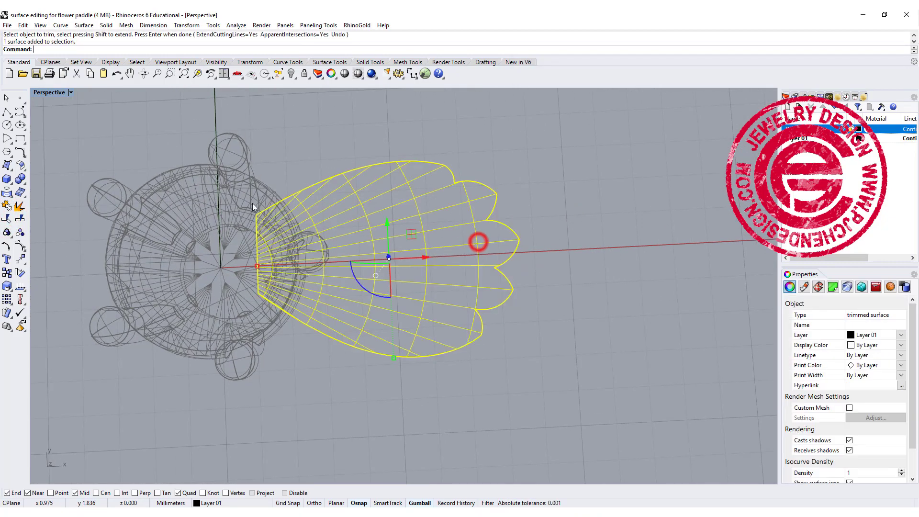
click(18, 246)
scroll(486, 240, down, 5)
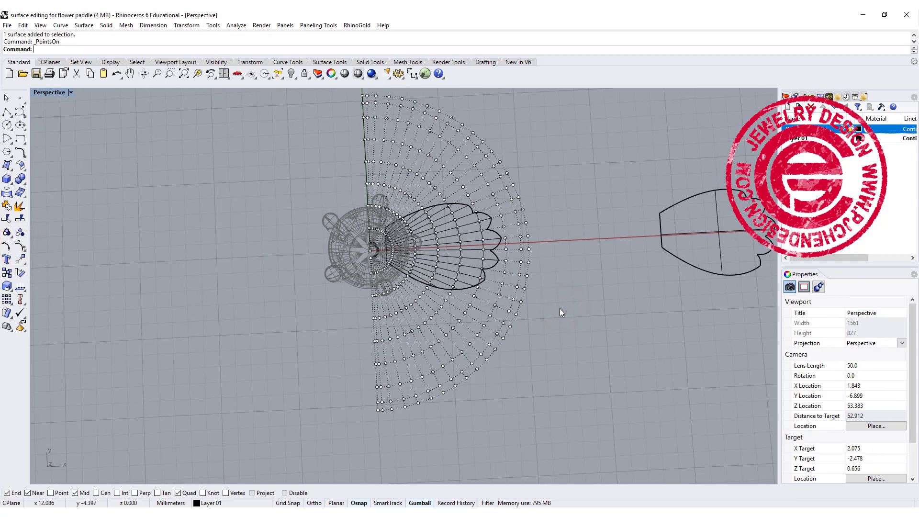
Step: Shrink the trimmed petal surface's underlying control point grid to its boundary with ShrinkTrimmedSrf
text(nk)
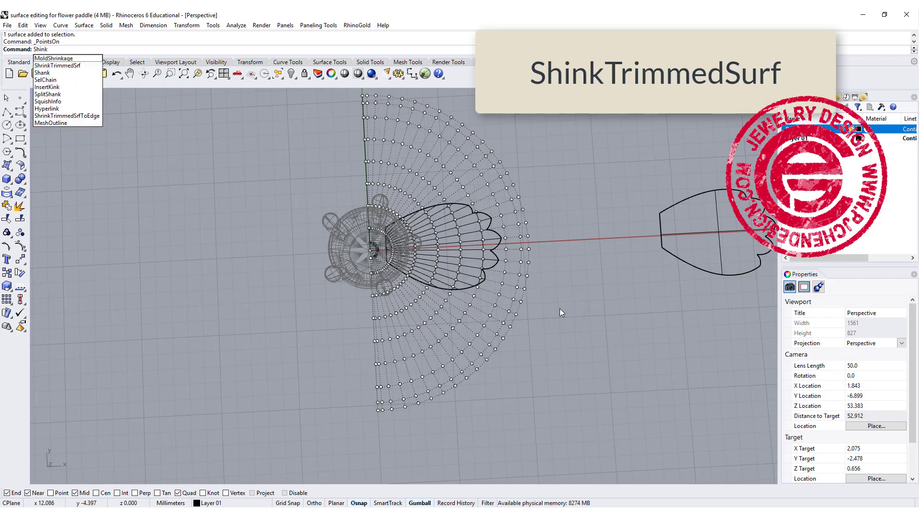
click(57, 66)
click(492, 232)
right_drag(605, 255, 490, 256)
right_click(598, 262)
scroll(462, 241, up, 3)
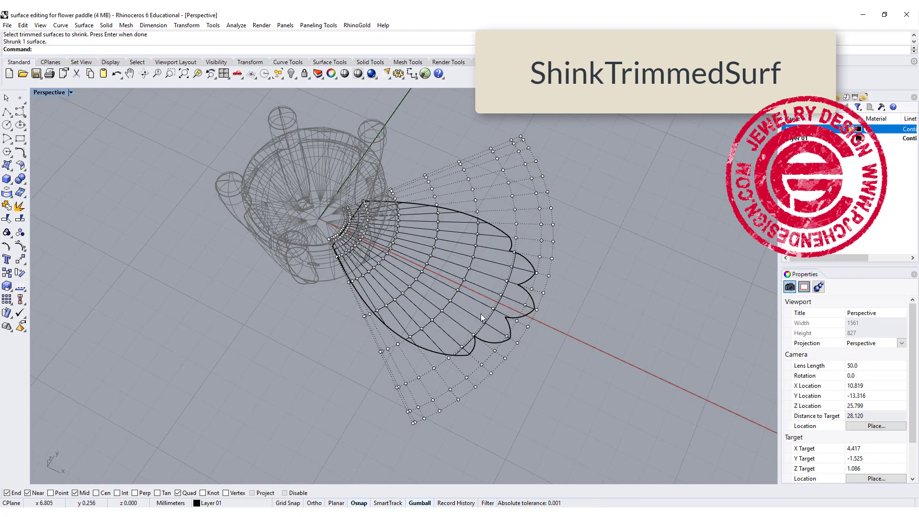
right_drag(482, 318, 494, 237)
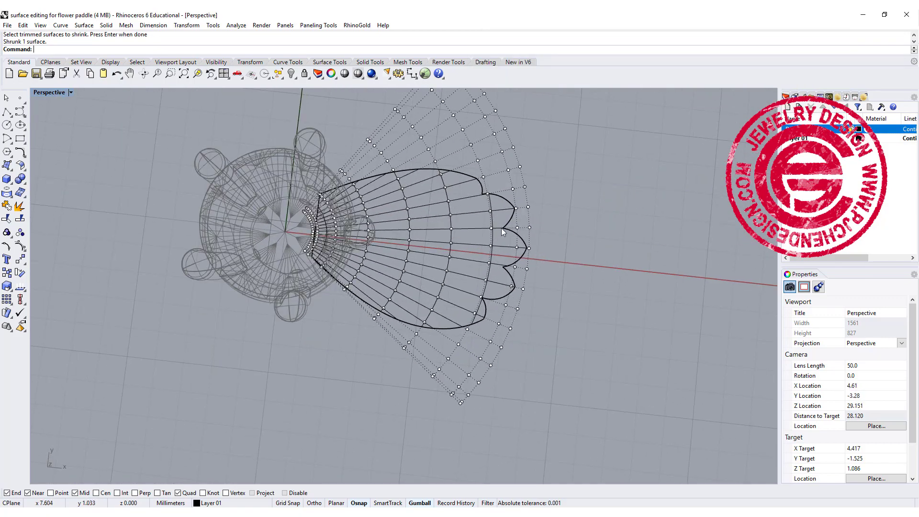
scroll(502, 228, up, 4)
click(516, 252)
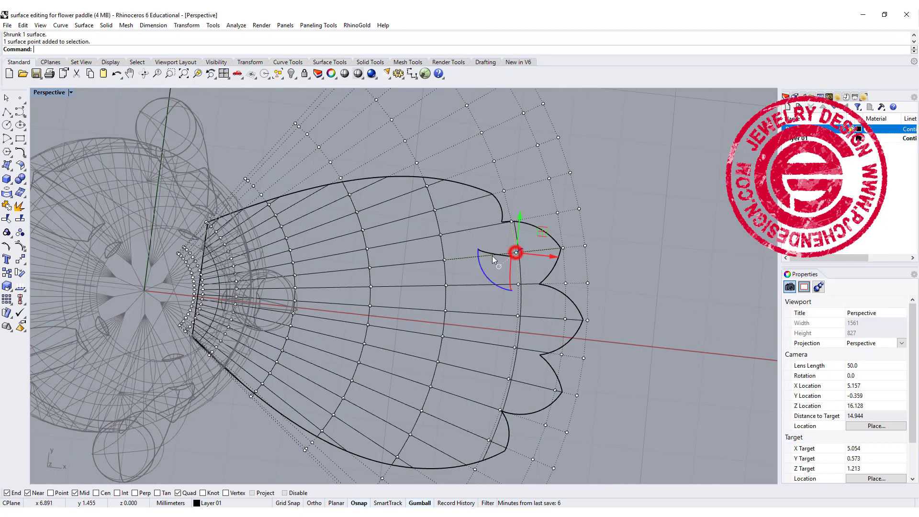
shift+click(443, 260)
shift+click(369, 267)
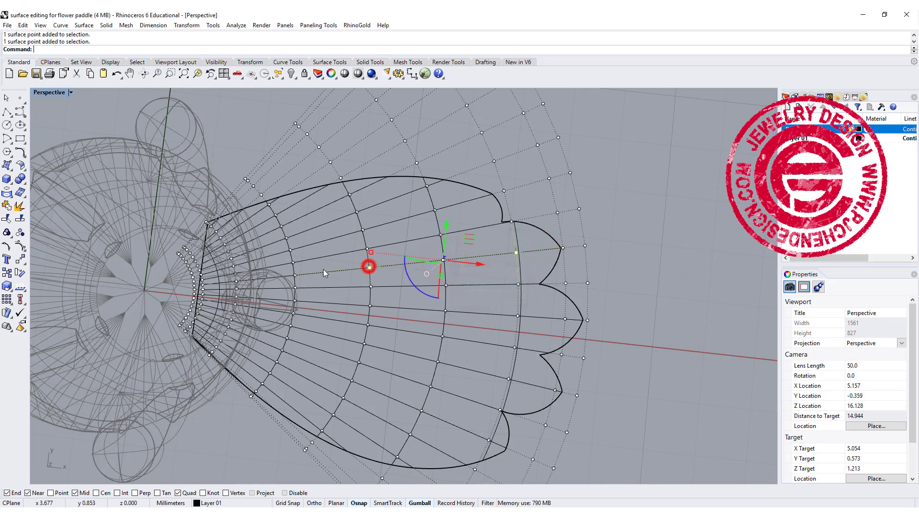
shift+click(295, 275)
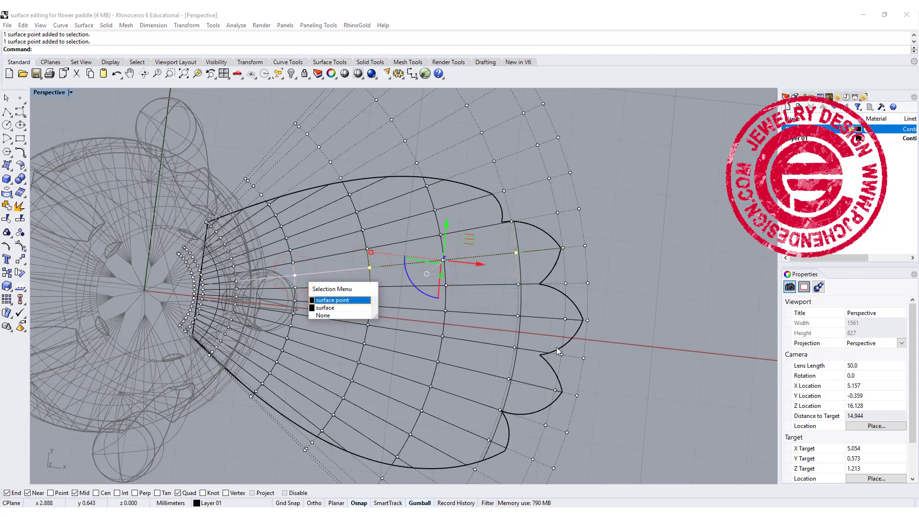
click(668, 275)
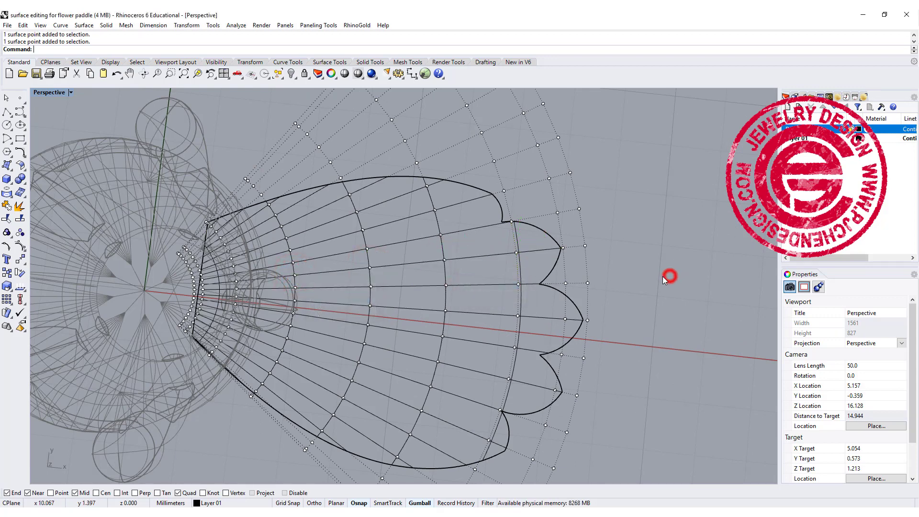
Step: Float the Select Points tool set over the Perspective view and close its parent Select tool set
click(282, 80)
drag(291, 81, 631, 108)
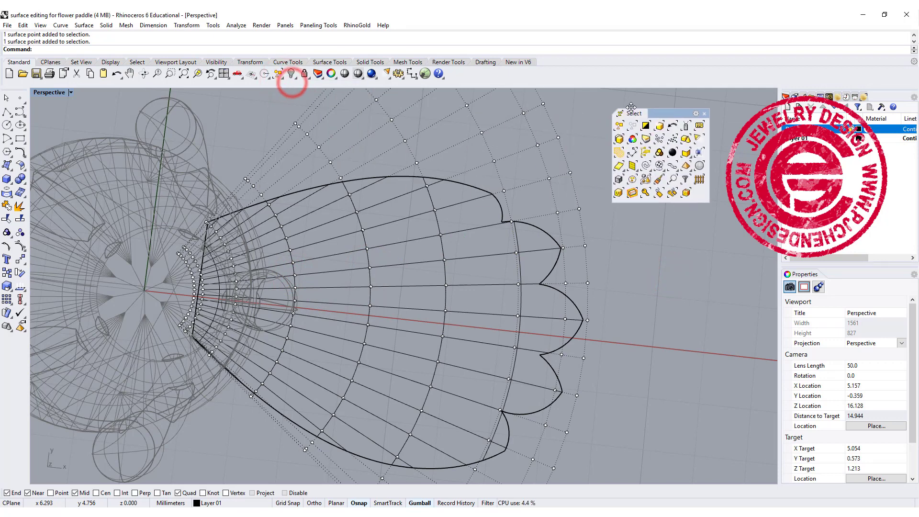
click(663, 172)
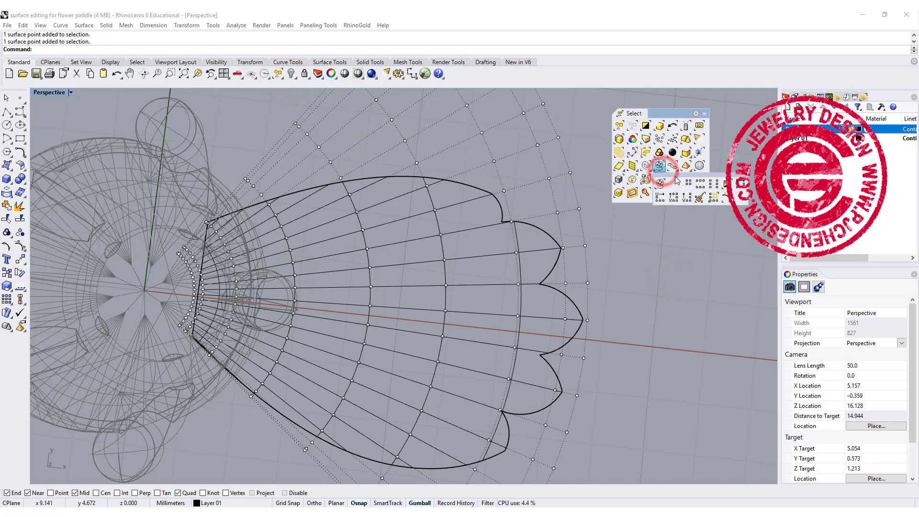
drag(677, 174, 660, 229)
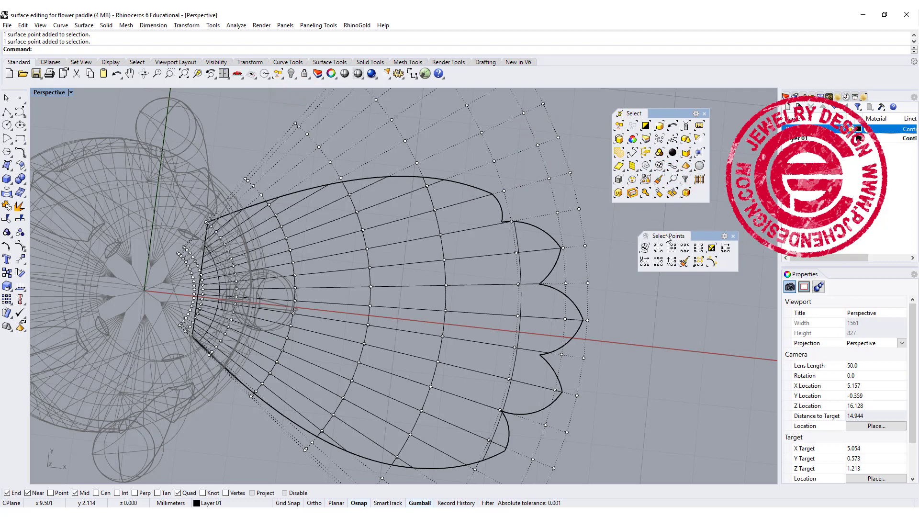
click(705, 113)
Step: Pick one control point on every second radial line of the petal and extend the selection along the V direction
click(541, 178)
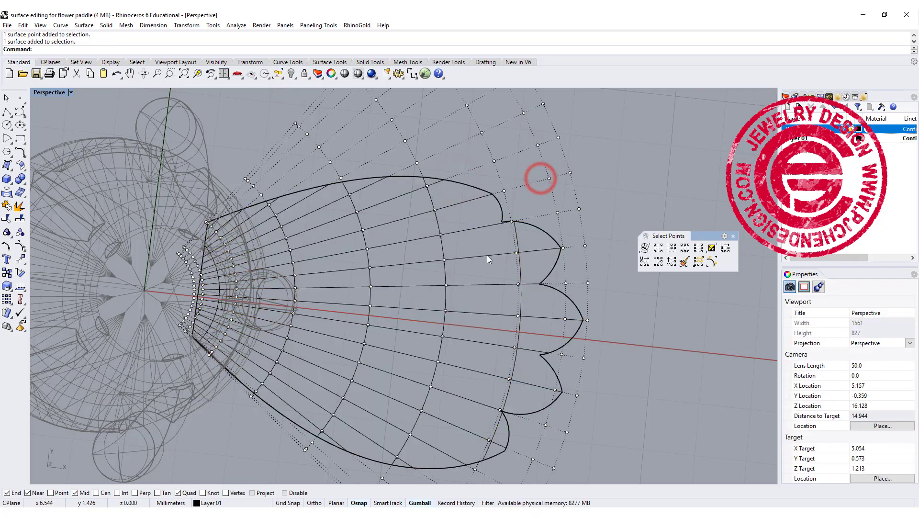
click(516, 254)
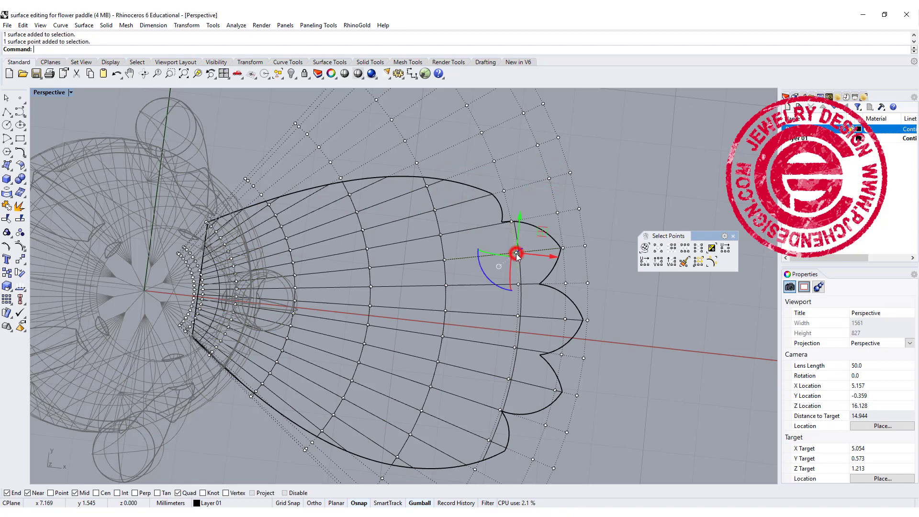
shift+click(518, 316)
shift+click(507, 378)
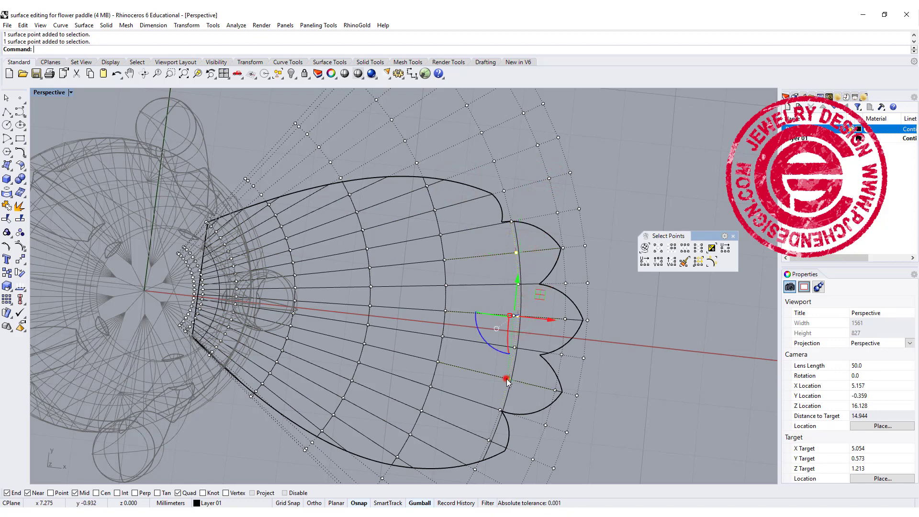
shift+click(489, 440)
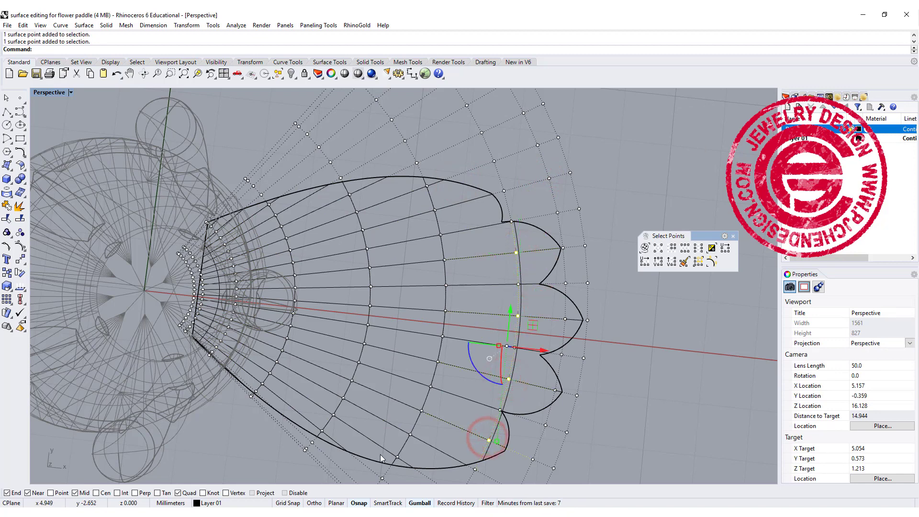
shift+click(398, 457)
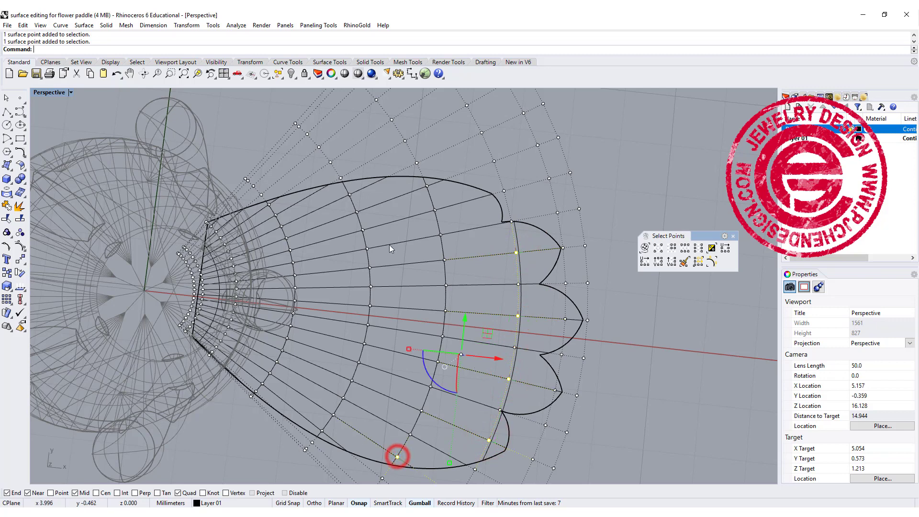
shift+click(426, 186)
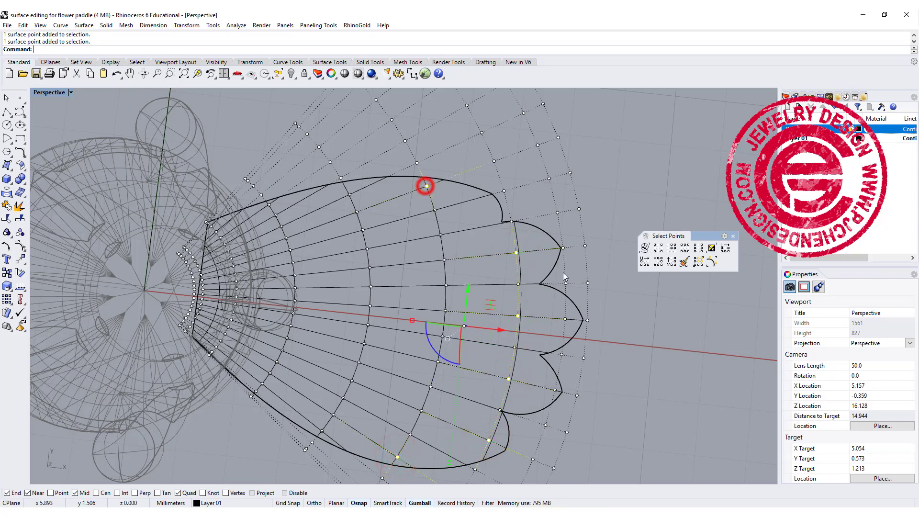
click(699, 248)
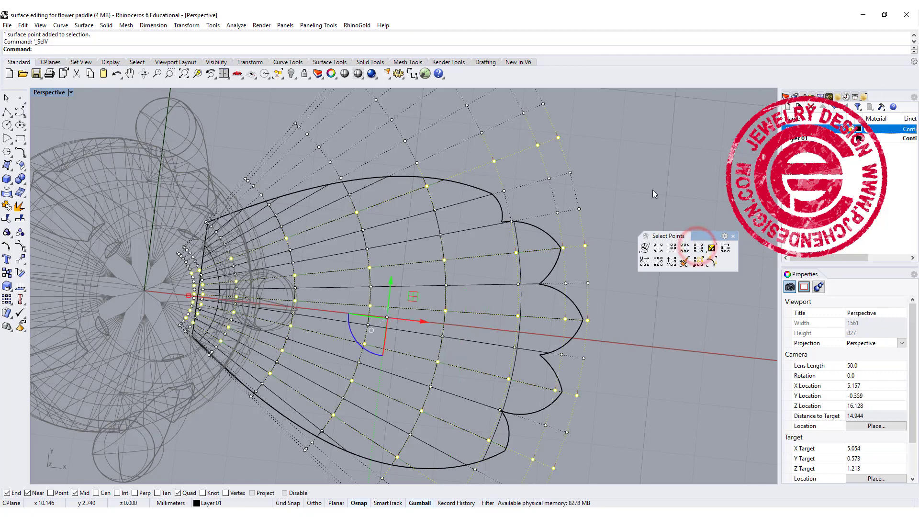
Step: Remove the control points at the inner base and those outside the scalloped petal outline from the selection
right_drag(653, 190, 373, 37)
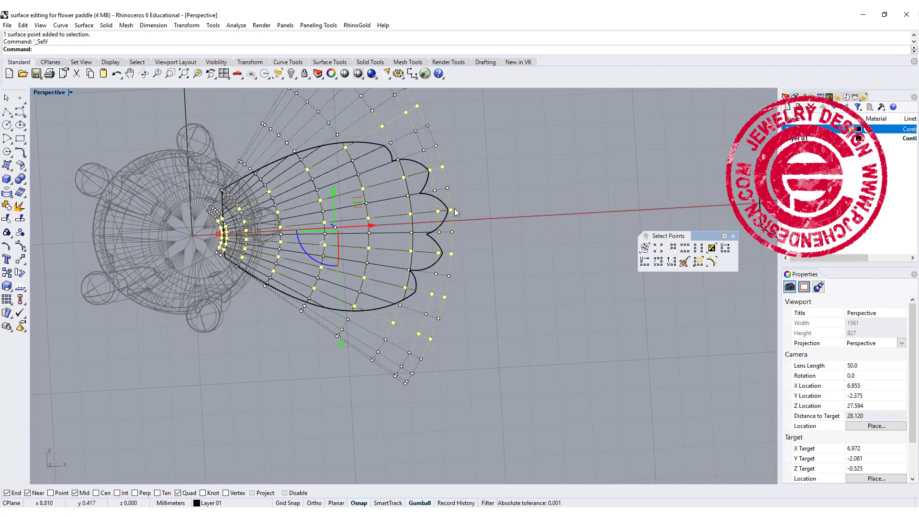
drag(171, 145, 251, 301)
shift+right_drag(490, 157, 516, 222)
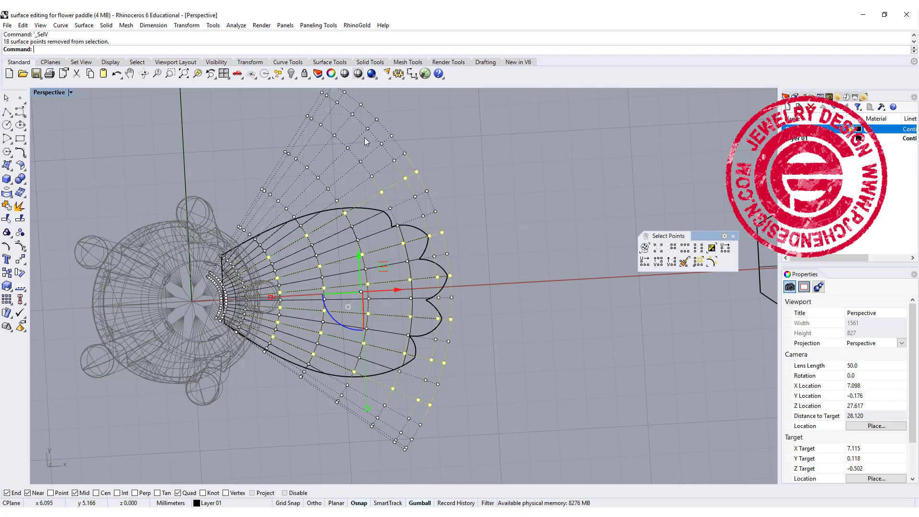
ctrl+drag(364, 139, 467, 439)
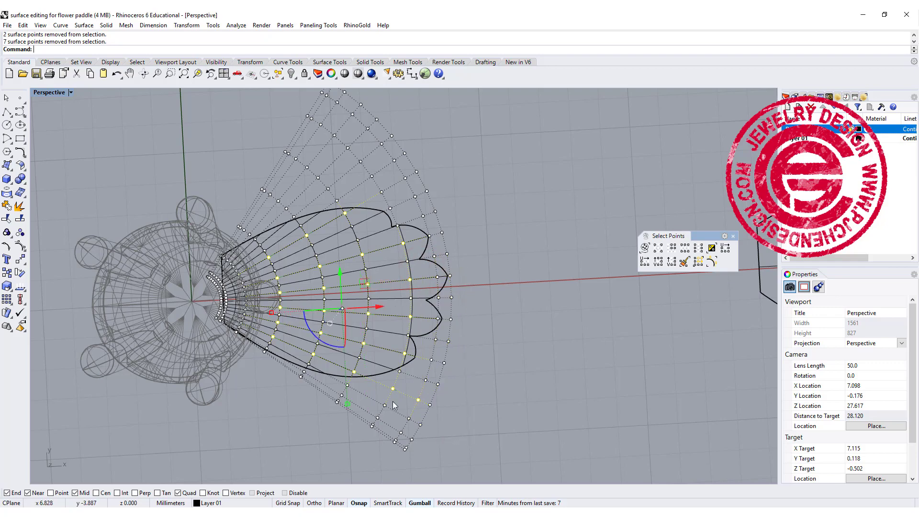
ctrl+drag(380, 362, 450, 420)
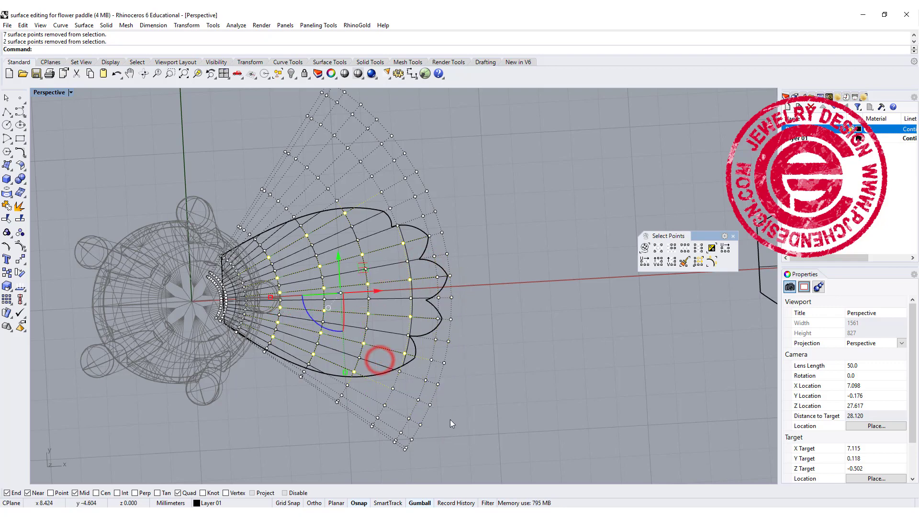
Step: Try raising the selected radial control points vertically with the gumball in Ghosted display, and undo the move
right_drag(479, 329, 369, 276)
scroll(391, 312, up, 4)
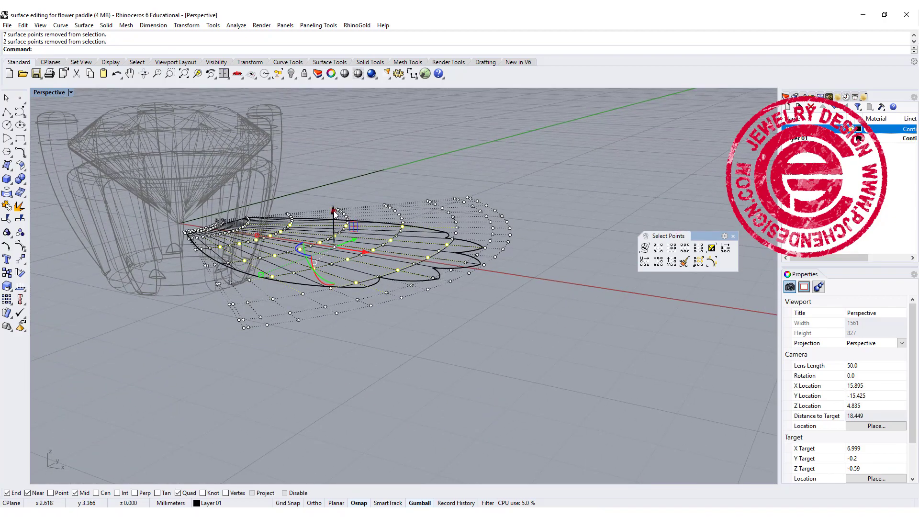
drag(335, 211, 334, 188)
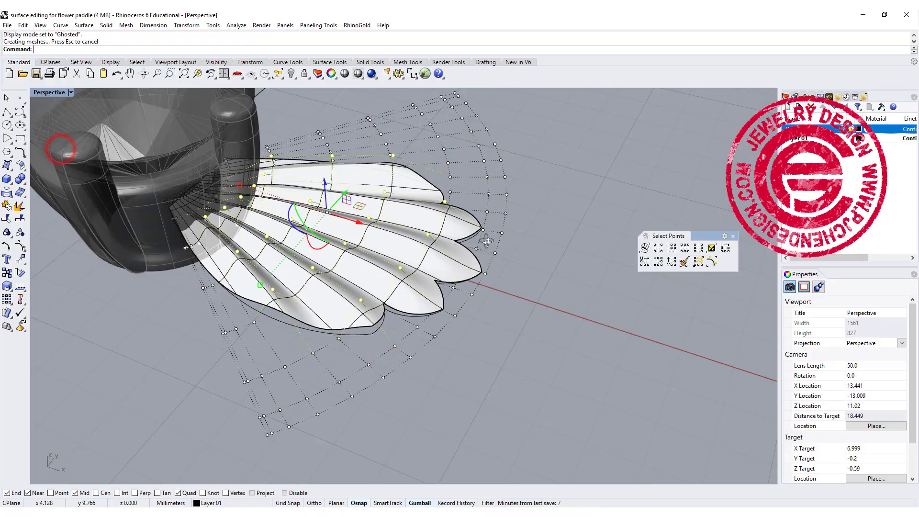
right_drag(487, 242, 485, 207)
key(ctrl+z)
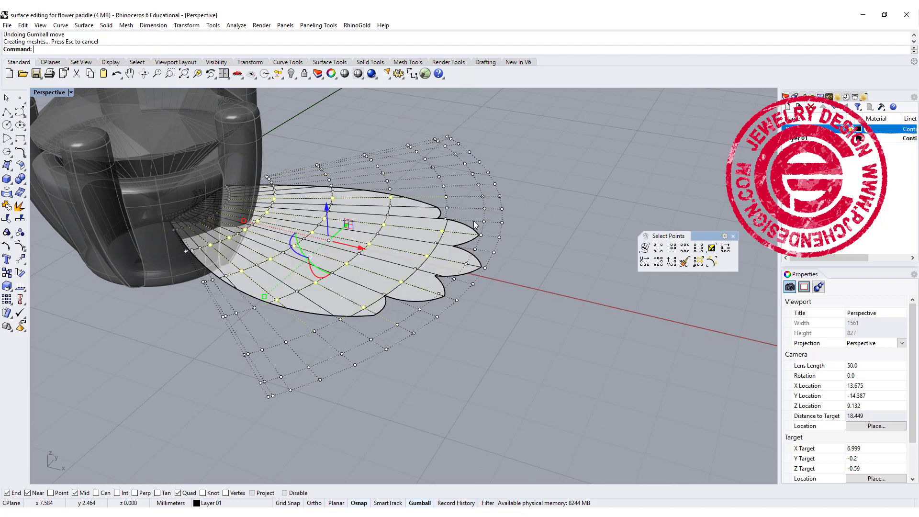
Step: Lift the selected points with SoftMove, centring it mid-petal in the Top view with a radius of about 2.6 mm and offsetting upward in Front
shift+right_drag(536, 263, 560, 344)
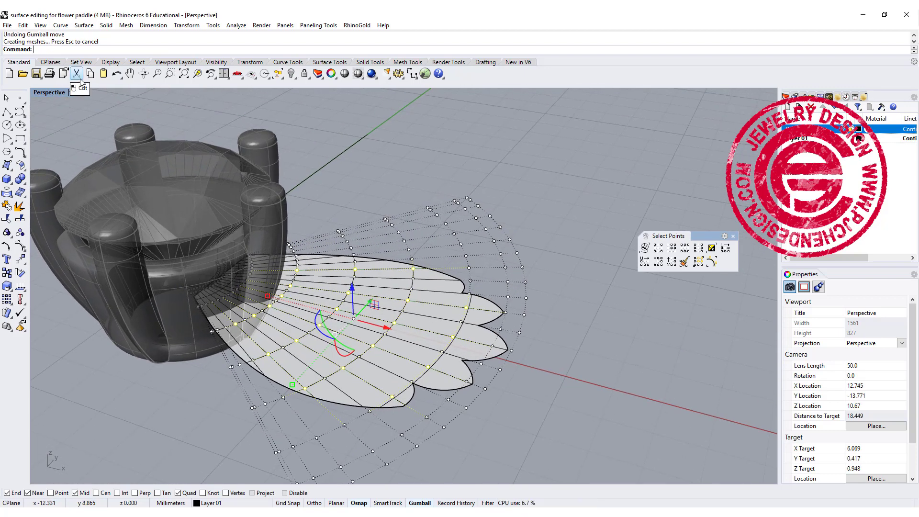
text(SoftMove)
key(Return)
double_click(45, 94)
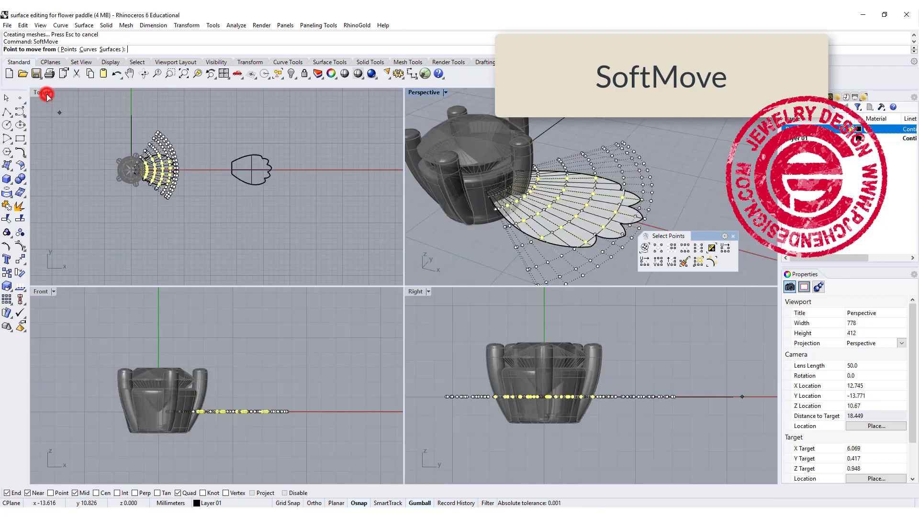
scroll(158, 173, up, 14)
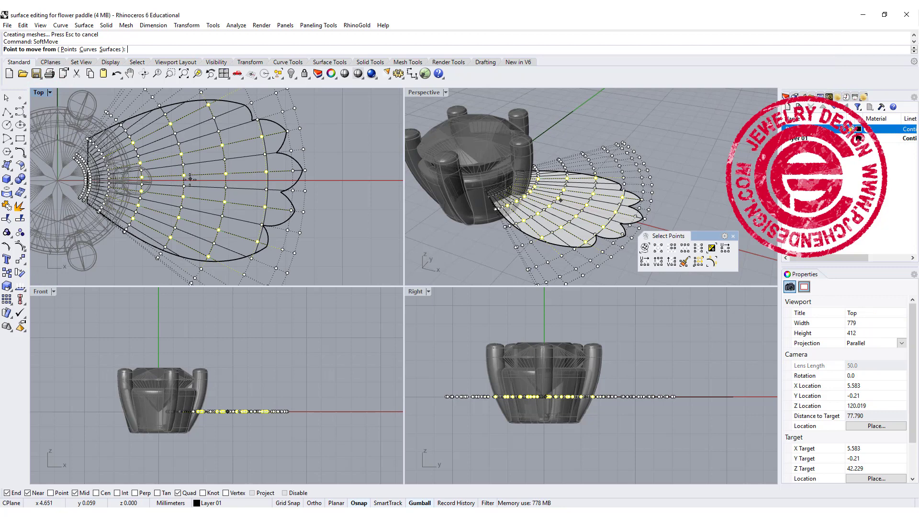
click(188, 178)
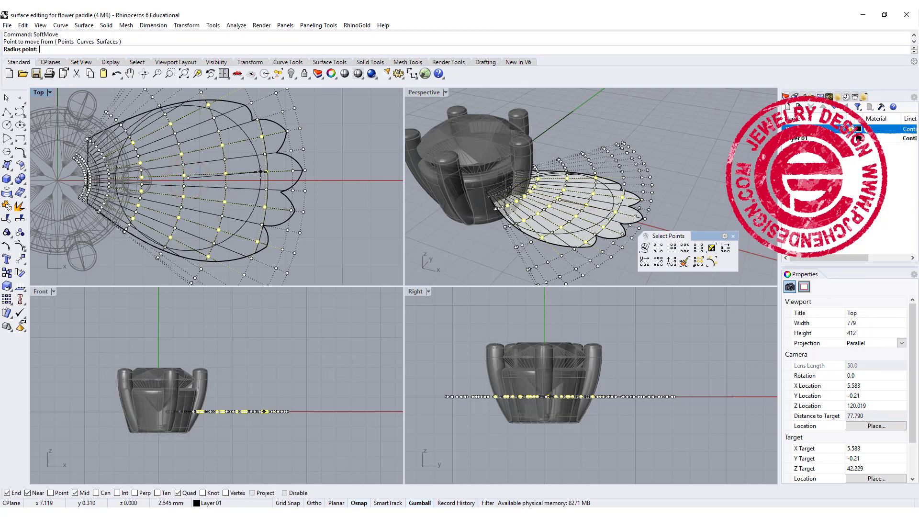
key(shift)
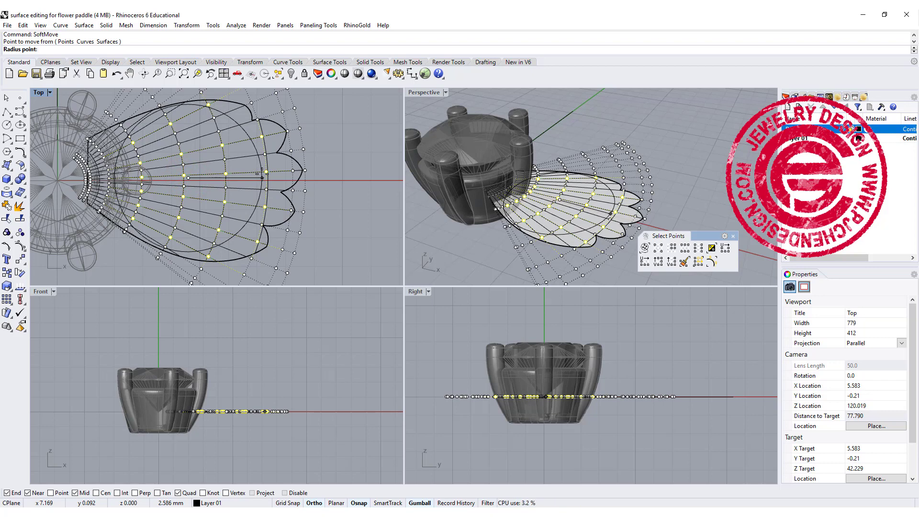
click(262, 178)
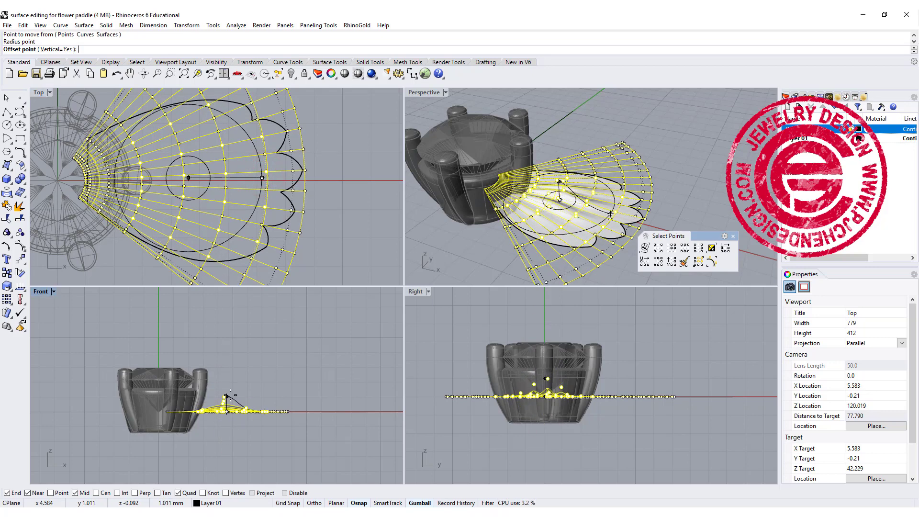
click(231, 387)
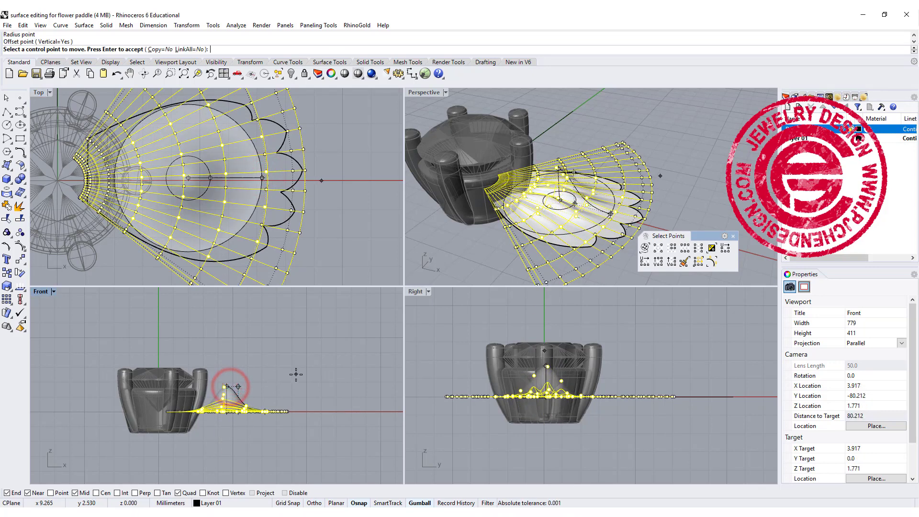
key(Return)
Step: Examine the raised folds near the petal's base up close and clear the control point selection
right_drag(645, 142, 593, 133)
scroll(591, 191, up, 5)
scroll(598, 177, up, 4)
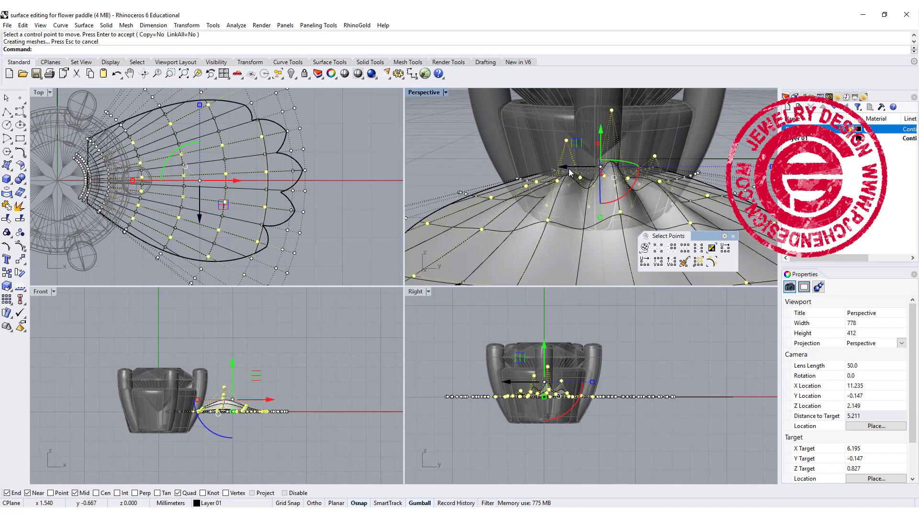
scroll(532, 193, down, 6)
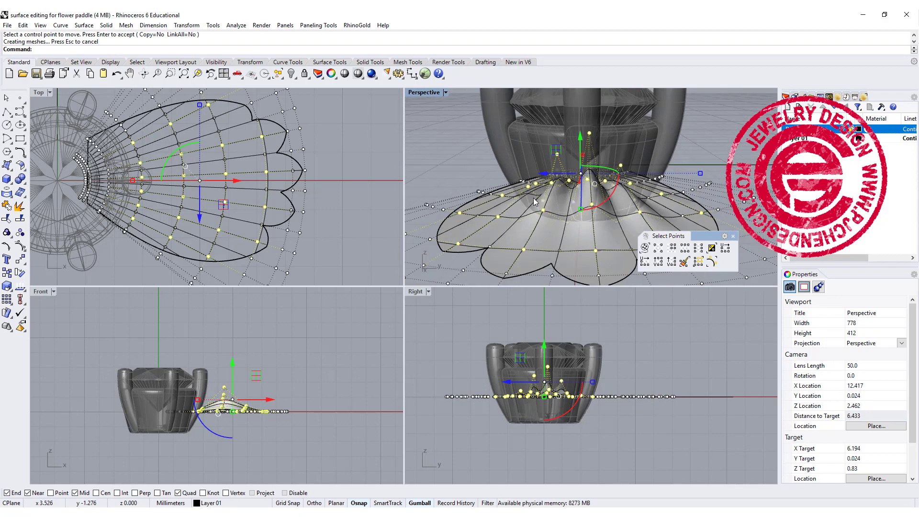
right_drag(531, 193, 531, 171)
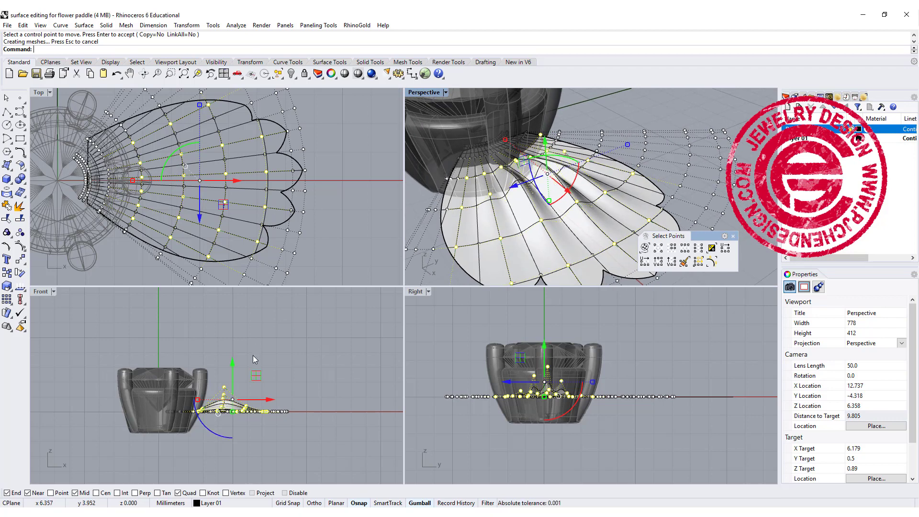
click(287, 355)
Step: Maximize the Perspective view and inspect the rippled petal beside the gem setting
right_drag(569, 138, 586, 194)
scroll(570, 165, down, 6)
scroll(561, 172, up, 3)
double_click(415, 93)
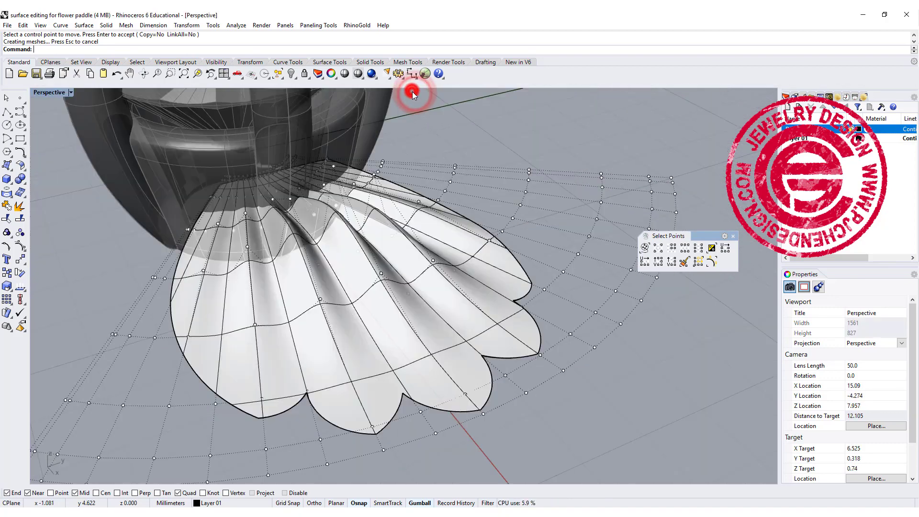
scroll(341, 282, down, 6)
right_drag(341, 283, 429, 274)
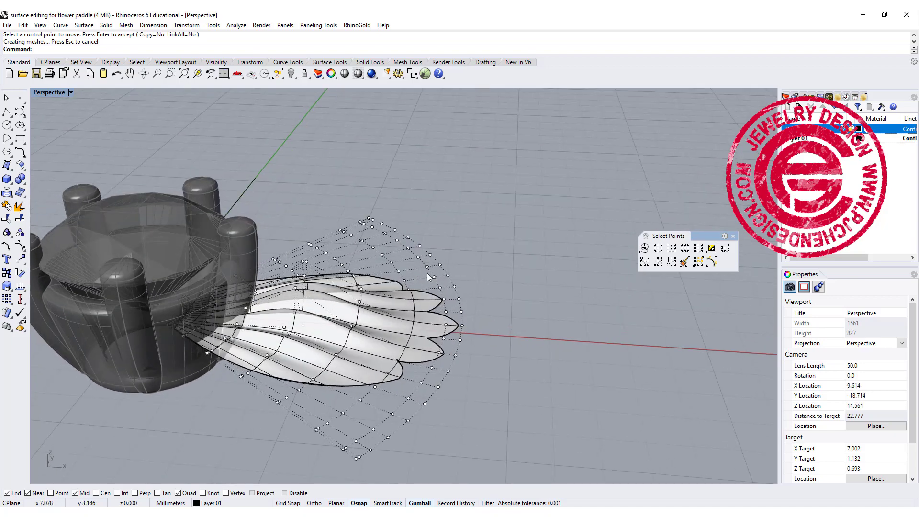
Step: Turn off the petal's control points and select the whole petal surface
right_click(489, 253)
key(Escape)
key(Escape)
click(382, 313)
right_drag(382, 312, 342, 321)
Step: Try offsetting the petal surface into a 0.8 mm thick solid with OffsetSrf, check its underside, and undo the offset
click(21, 167)
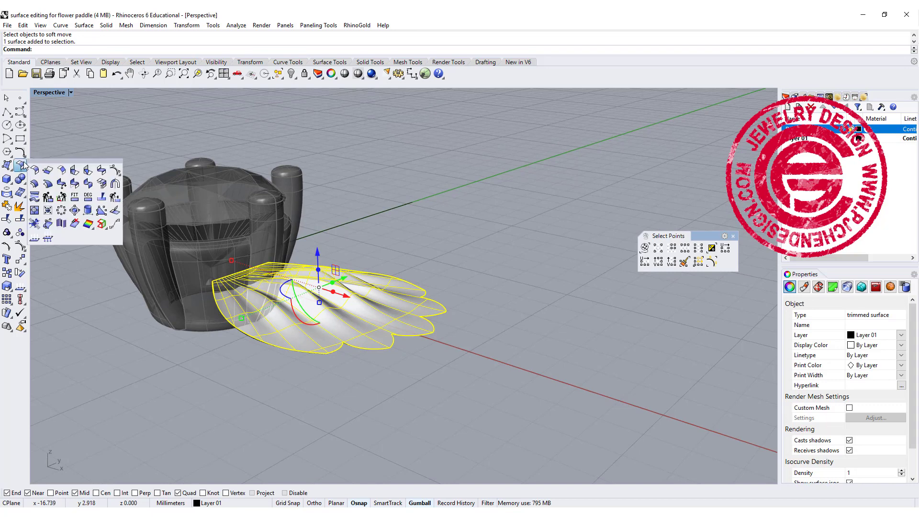
click(33, 185)
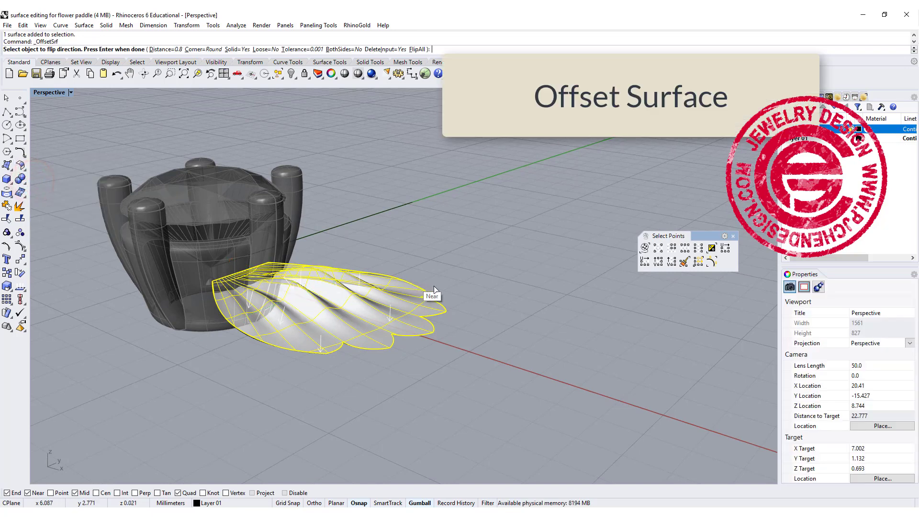
key(Return)
key(Return)
right_drag(486, 291, 432, 312)
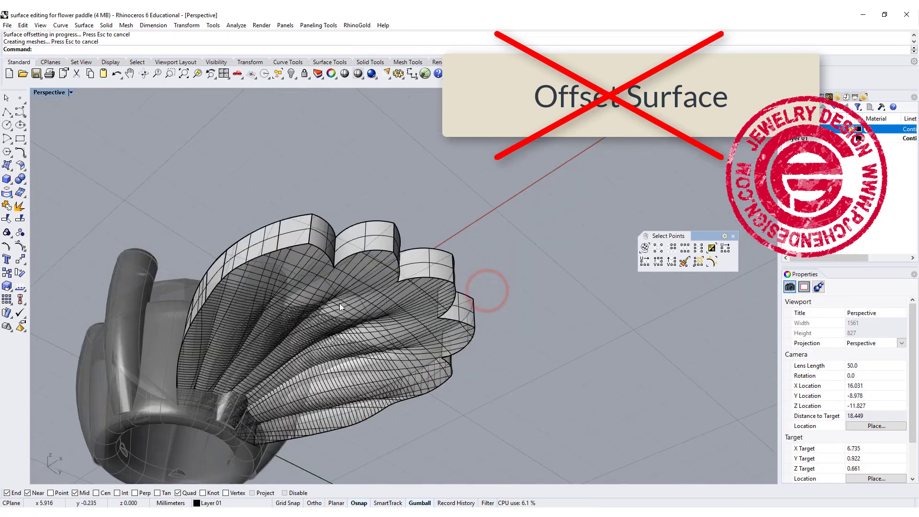
scroll(335, 304, up, 6)
key(ctrl+z)
Step: Copy the petal surface straight down by about 0.66 mm
mouse_move(372, 225)
right_down()
mouse_move(476, 269)
mouse_move(426, 263)
mouse_move(431, 238)
mouse_move(379, 234)
right_up()
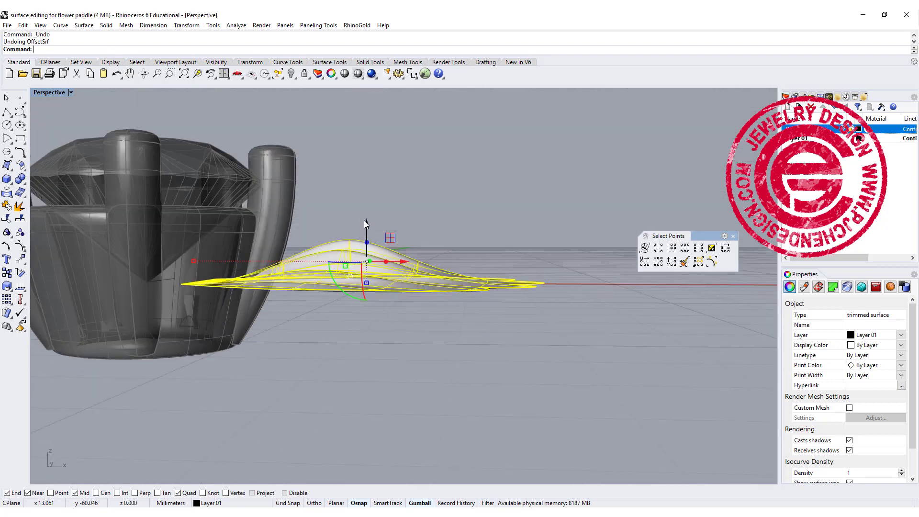
drag(366, 221, 367, 257)
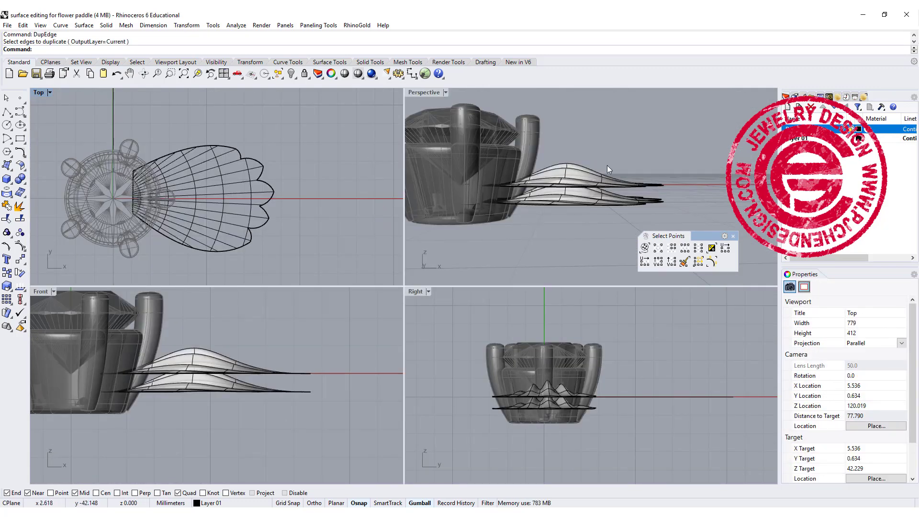
Step: Duplicate all edges of both petal surfaces with DupEdge and join them into closed outline curves
right_drag(607, 169, 578, 214)
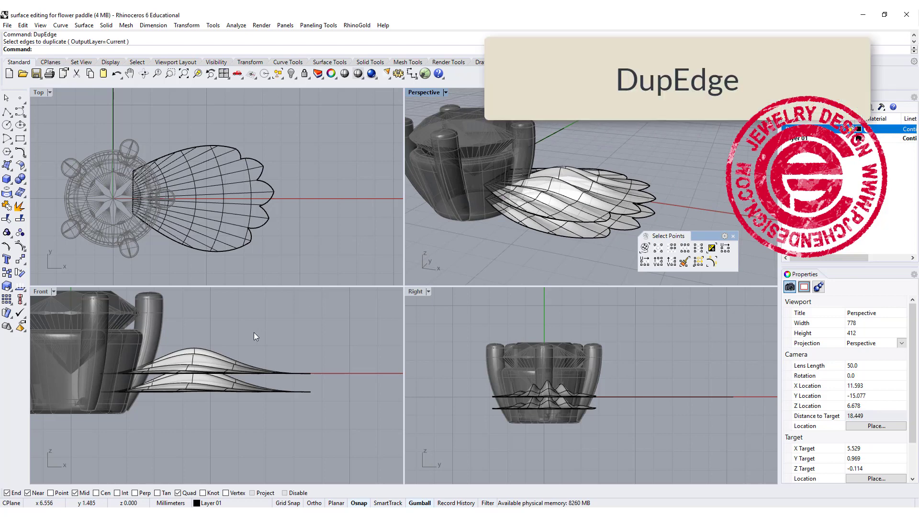
key(Return)
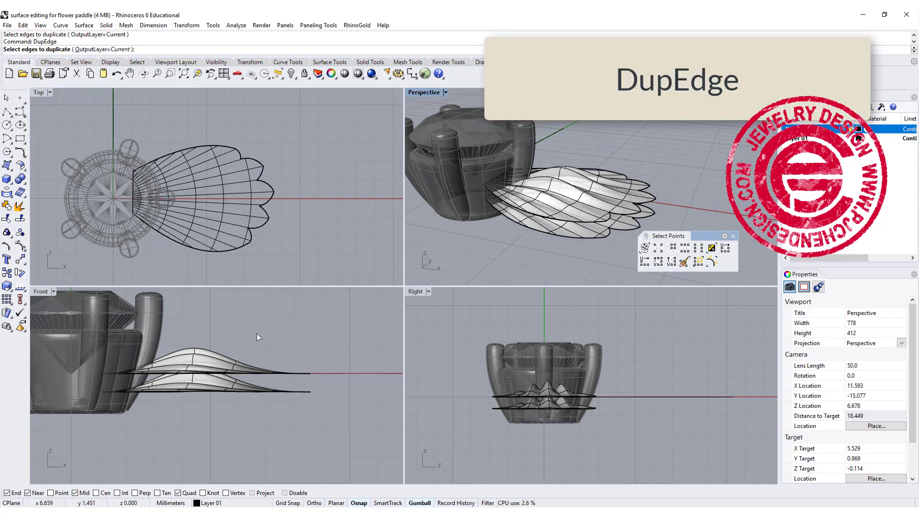
drag(87, 114, 301, 279)
key(Return)
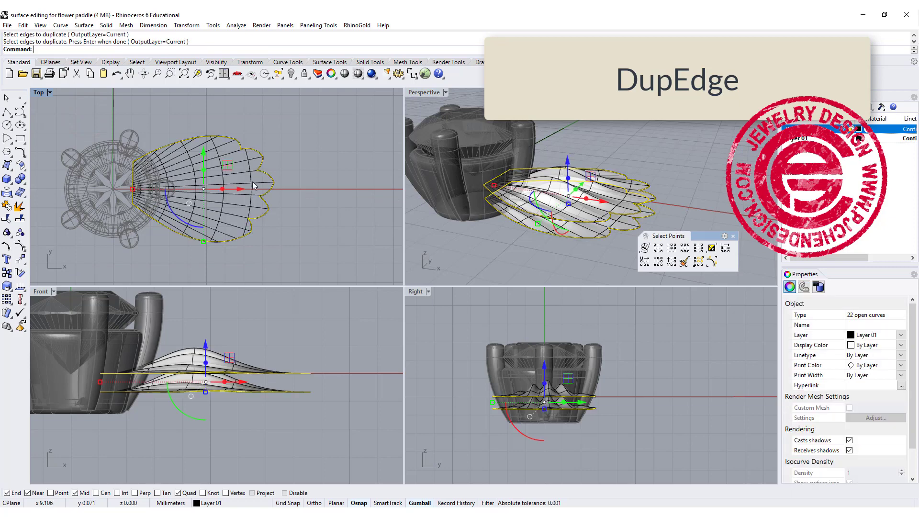
click(7, 205)
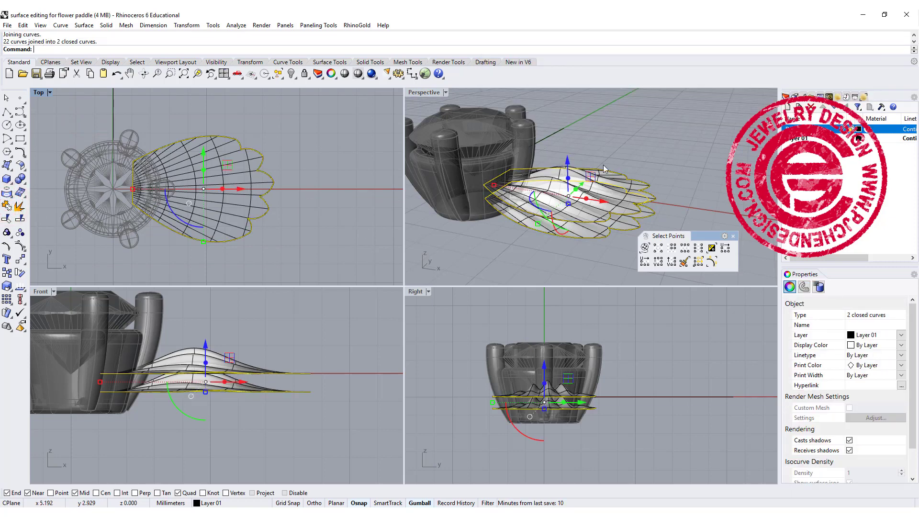
Step: Draw a vertical polyline segment connecting the matching base corners of the upper and lower petal outlines
click(7, 113)
scroll(478, 189, up, 5)
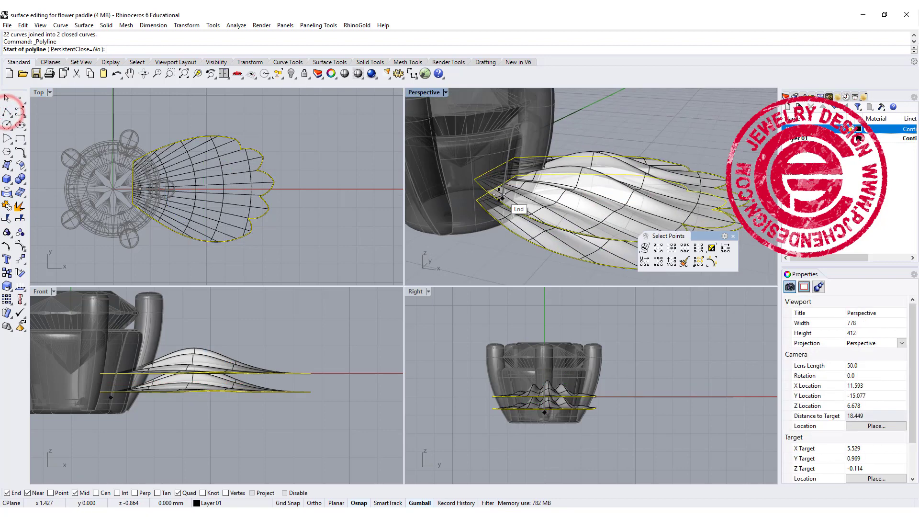
click(462, 173)
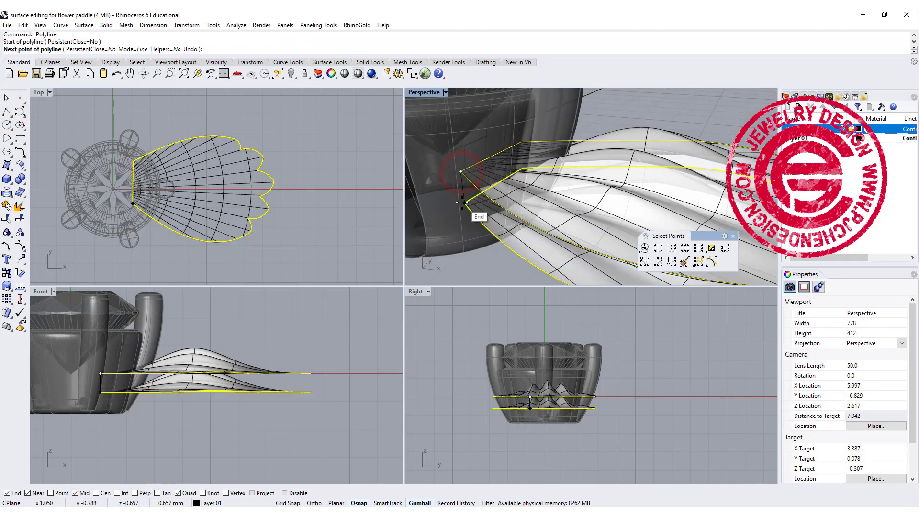
click(463, 203)
right_click(462, 203)
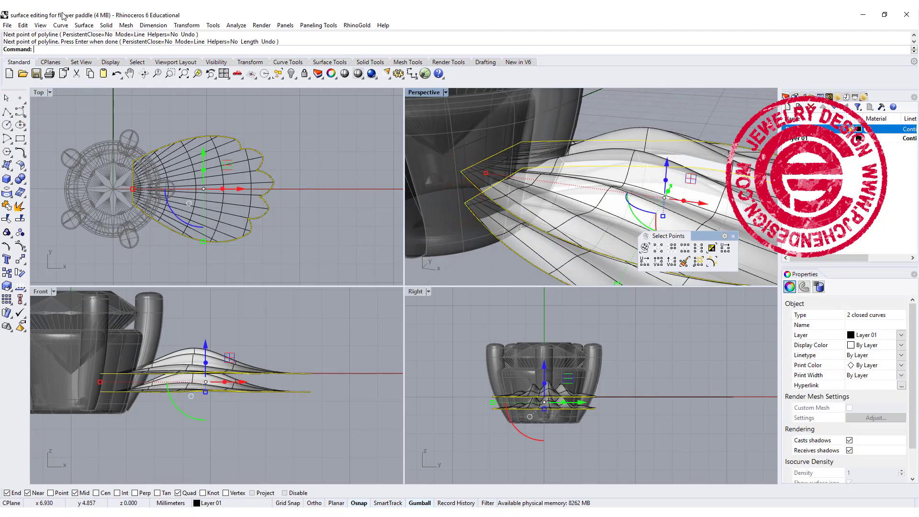
Step: Create the petal's side wall with Sweep 2 Rails, using both outlines as rails and the short vertical line as cross section
click(84, 25)
click(108, 72)
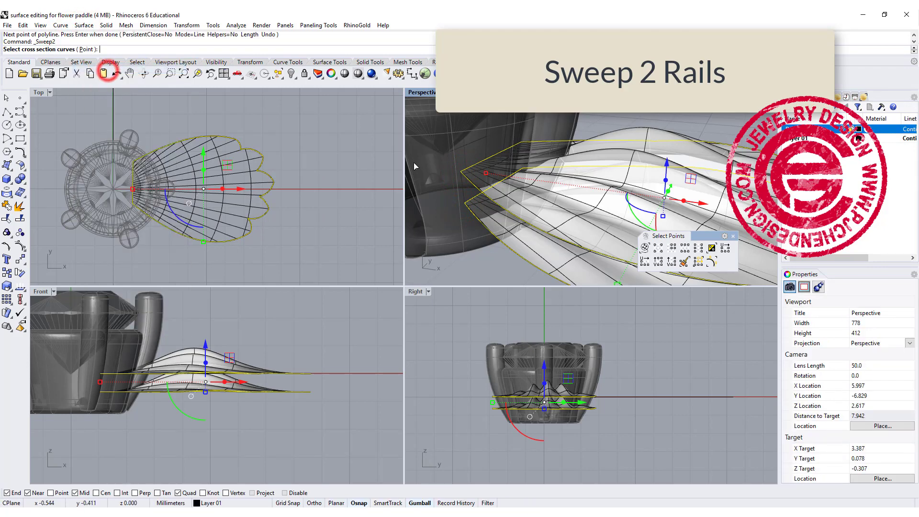
click(463, 193)
right_click(282, 207)
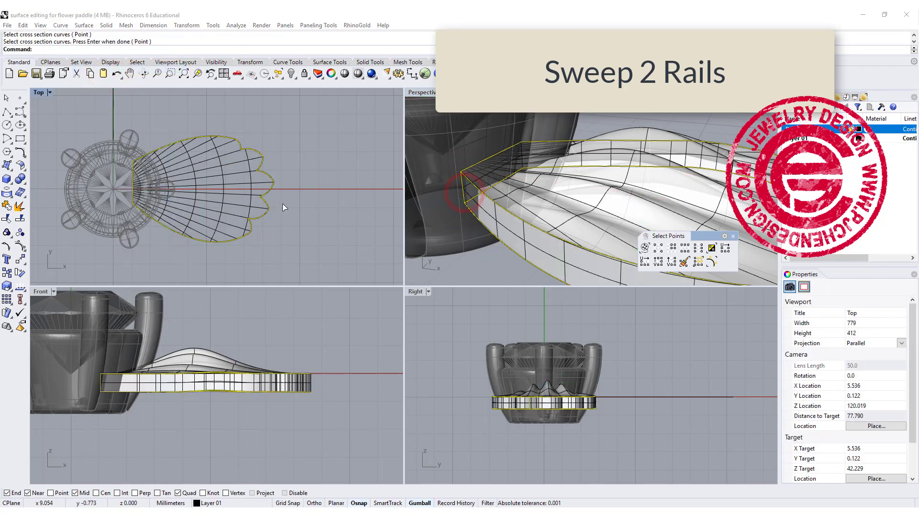
key(Return)
scroll(354, 173, down, 5)
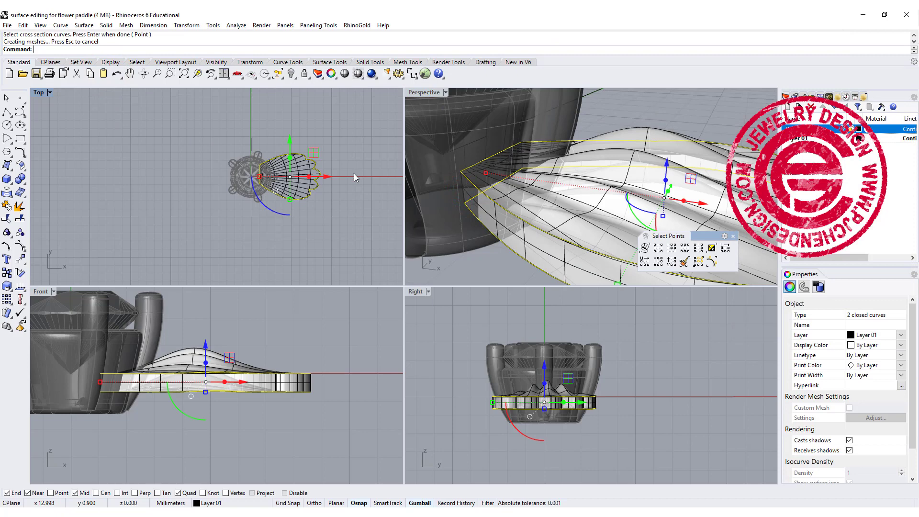
click(338, 206)
Step: Join the upper surface, lower surface and side wall into one solid and select the resulting petal
scroll(590, 203, down, 5)
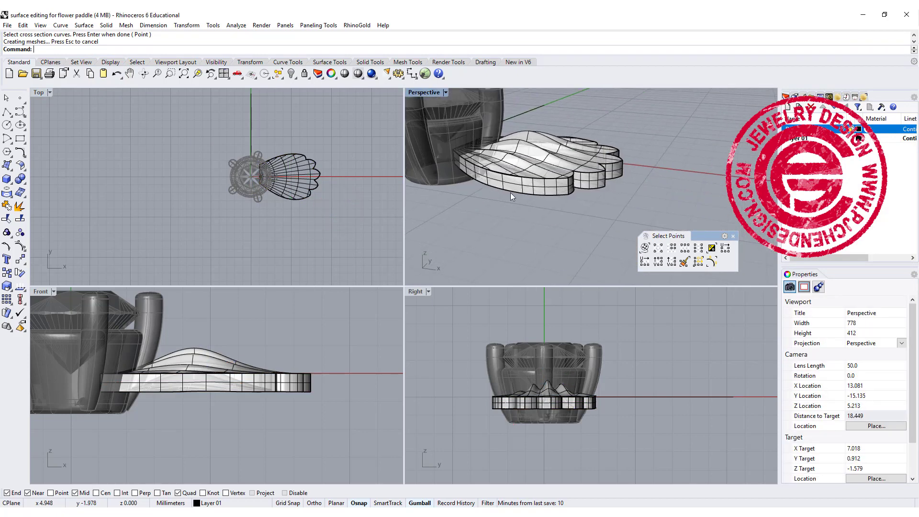
drag(589, 234, 539, 124)
click(7, 205)
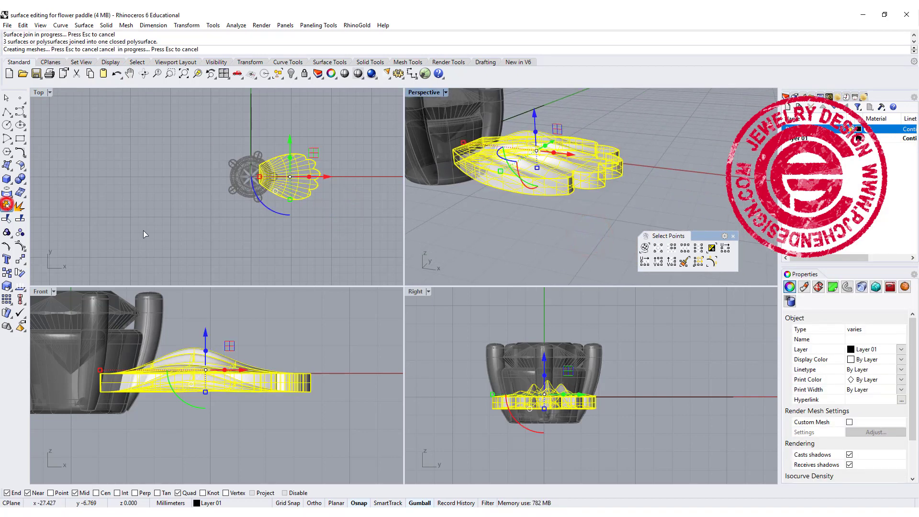
click(596, 218)
click(593, 174)
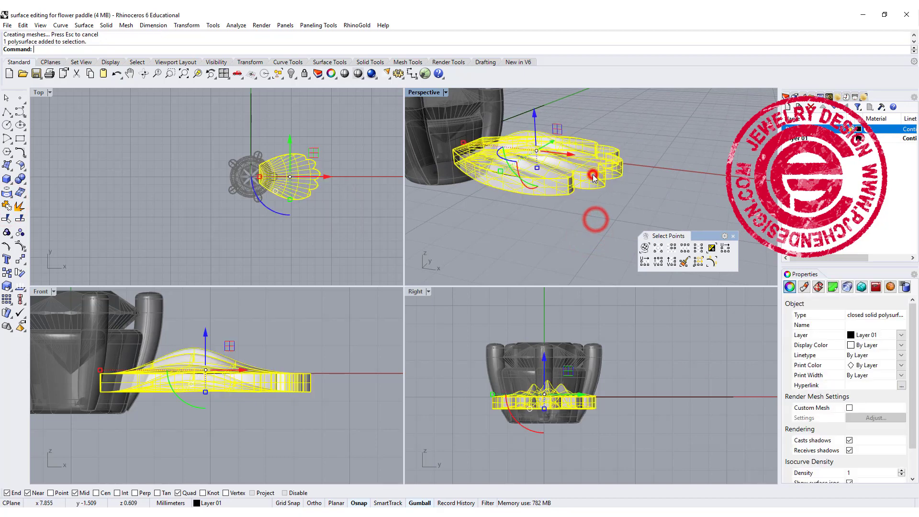
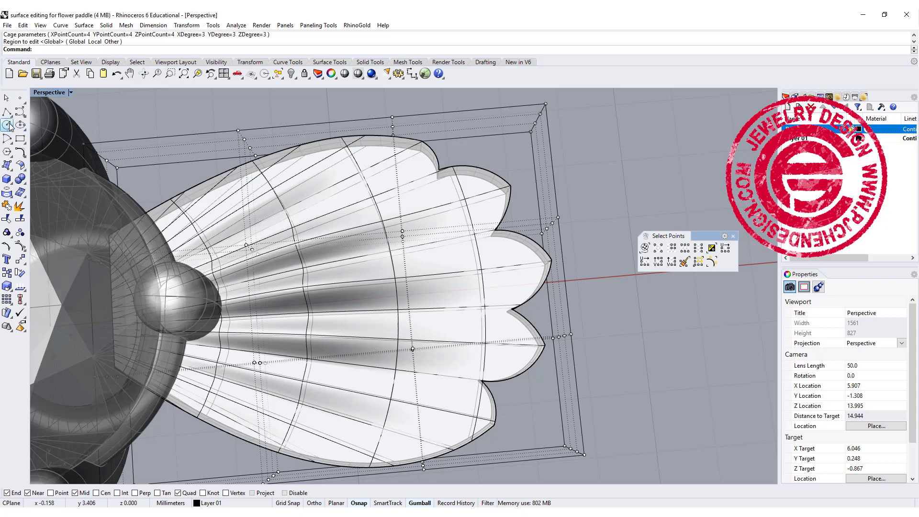
Step: Select the cage points along the petal's two sides and outer tip in the Top view, leaving out the base and inner points
double_click(41, 93)
click(38, 92)
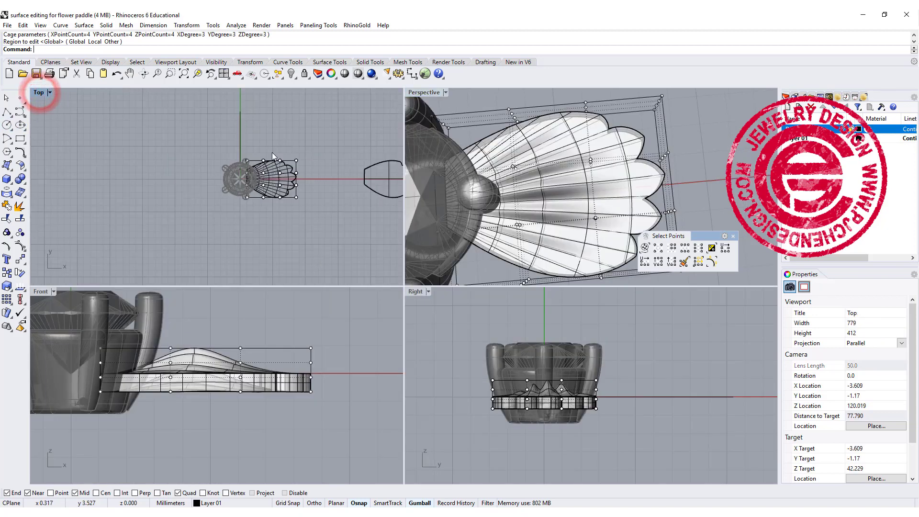
scroll(151, 156, up, 5)
right_drag(151, 155, 194, 141)
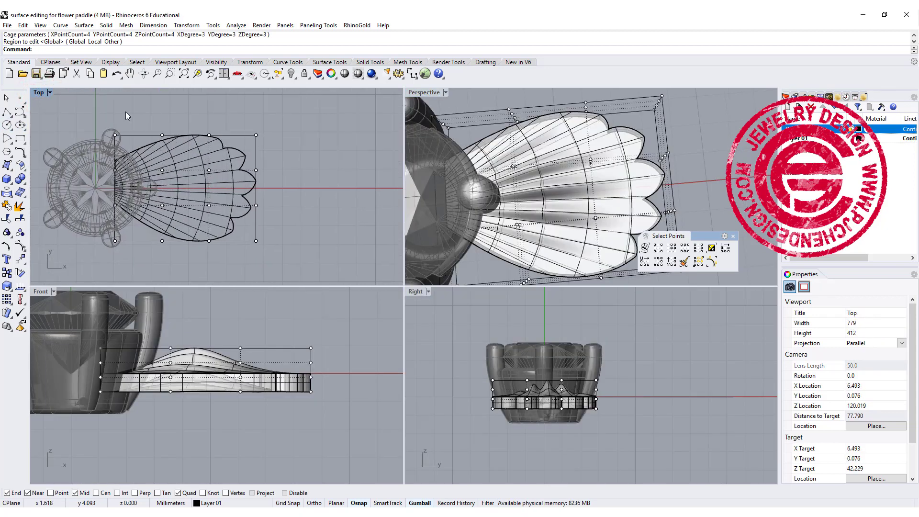
drag(126, 110, 318, 275)
drag(136, 233, 346, 280)
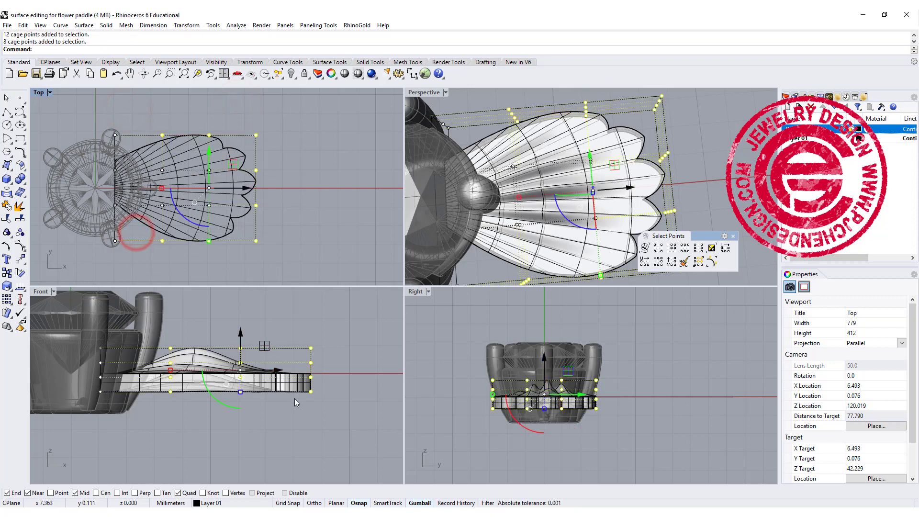
Step: Thin the petal's rim with Scale 1D in the Front view, scaling vertically from the bottom tip corner by a factor of about 0.4
click(7, 287)
click(48, 291)
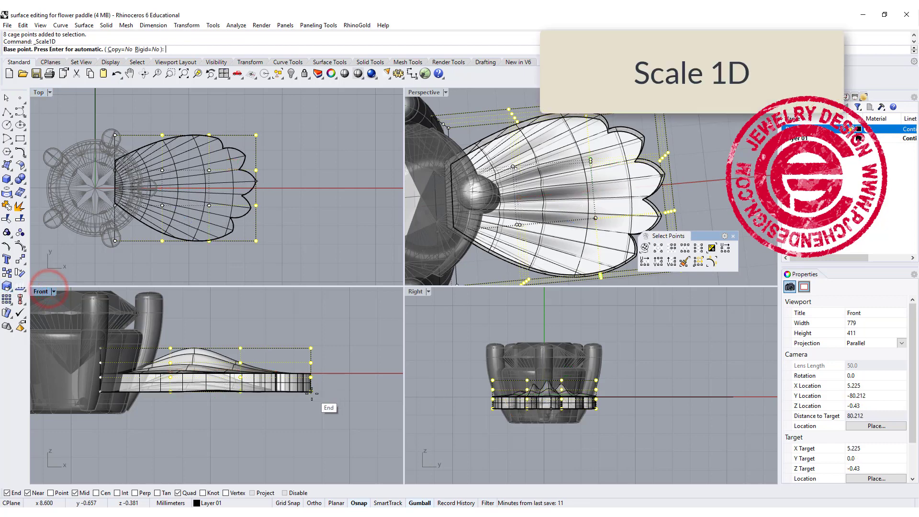
click(311, 391)
click(311, 319)
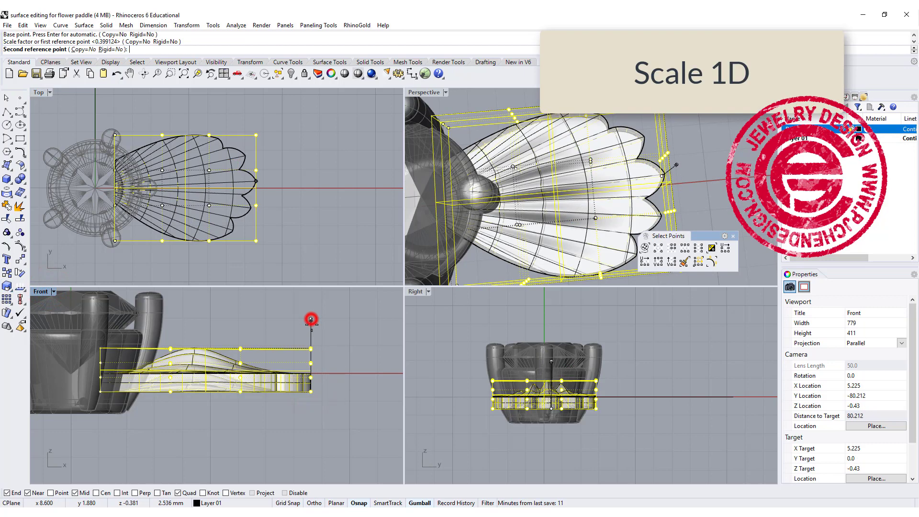
click(318, 362)
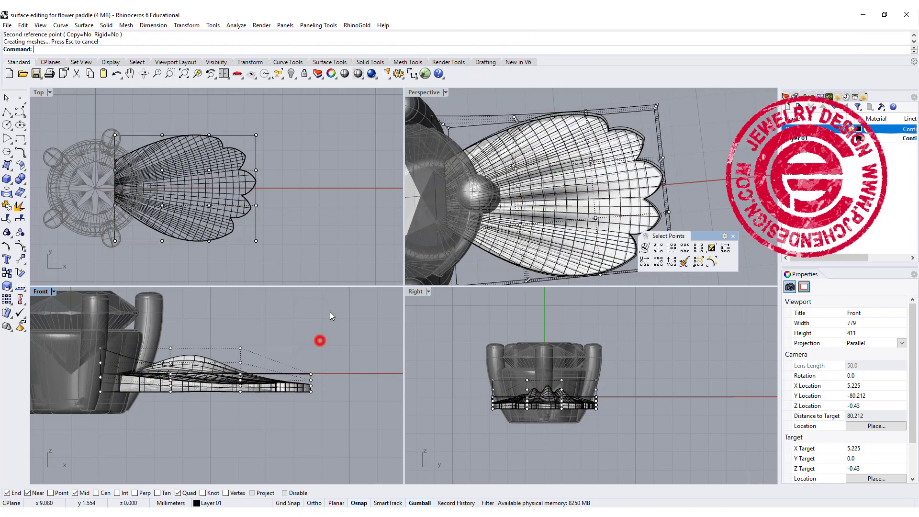
Step: Select the cage points at the petal's tip and flatten them further with a vertical Scale 1D from the bottom corner in Front
right_drag(622, 164, 665, 201)
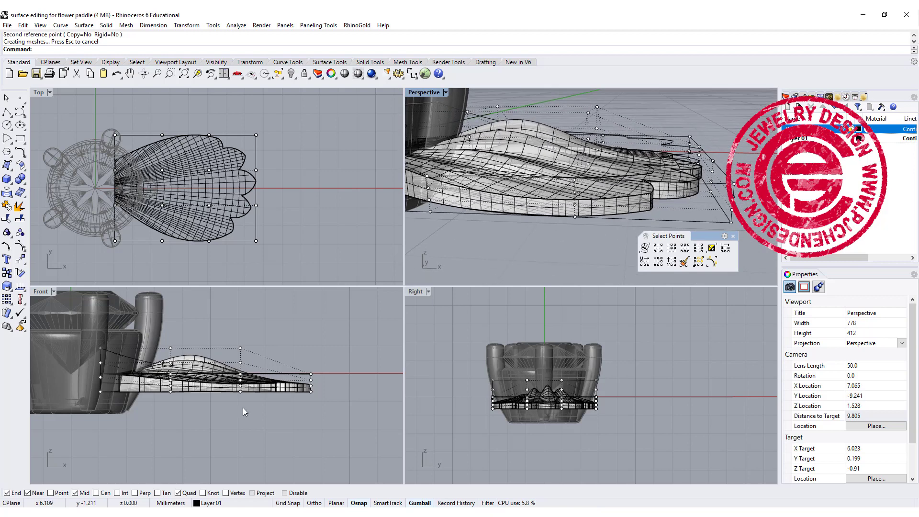
scroll(324, 346, up, 3)
drag(293, 320, 340, 428)
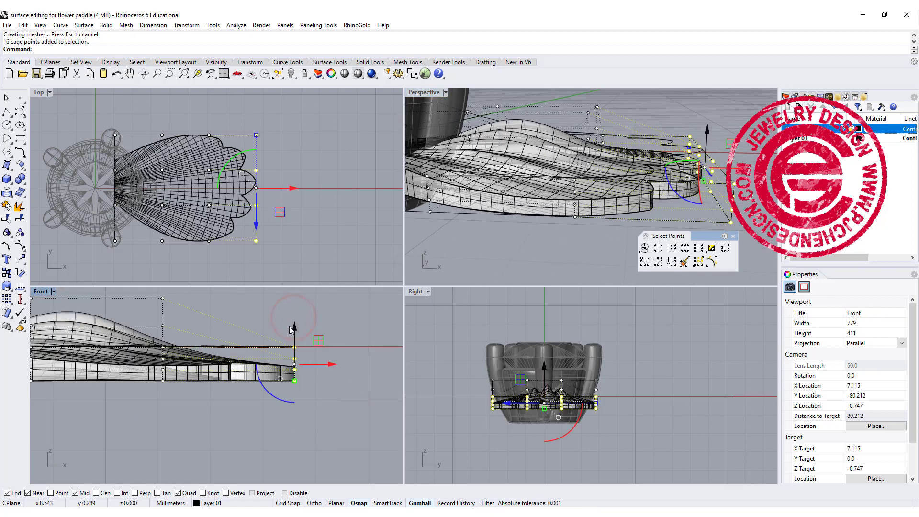
scroll(291, 387, up, 8)
right_drag(321, 412, 309, 451)
right_click(309, 420)
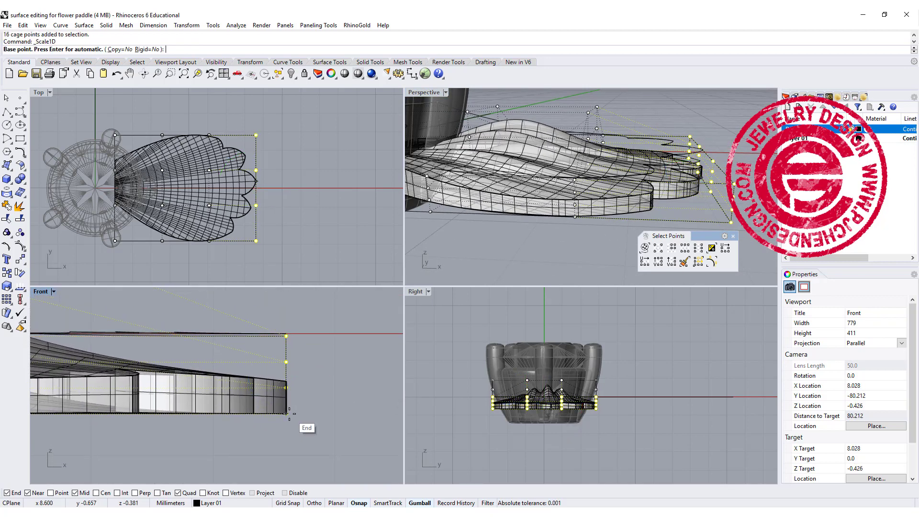
click(289, 414)
click(286, 305)
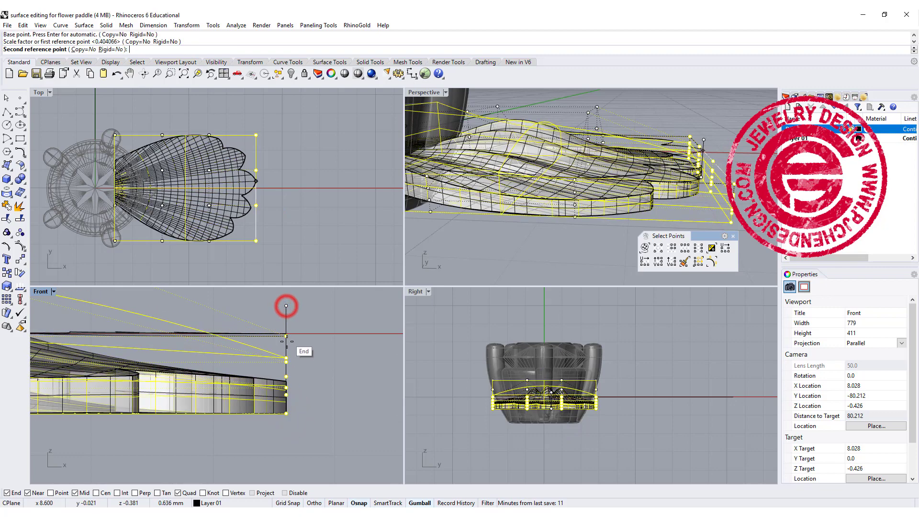
click(286, 373)
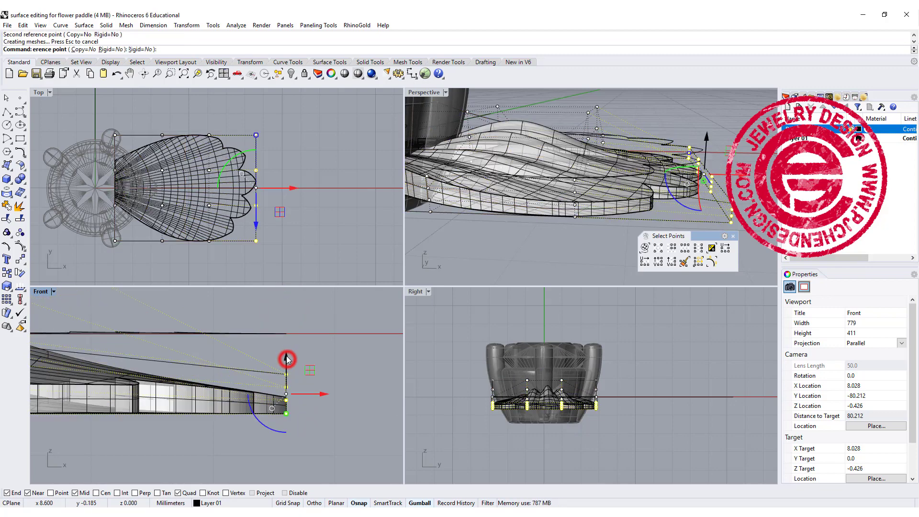
click(325, 363)
Step: Examine the tapered petal solid head-on from its tip and from the side
right_drag(611, 169, 434, 260)
click(211, 182)
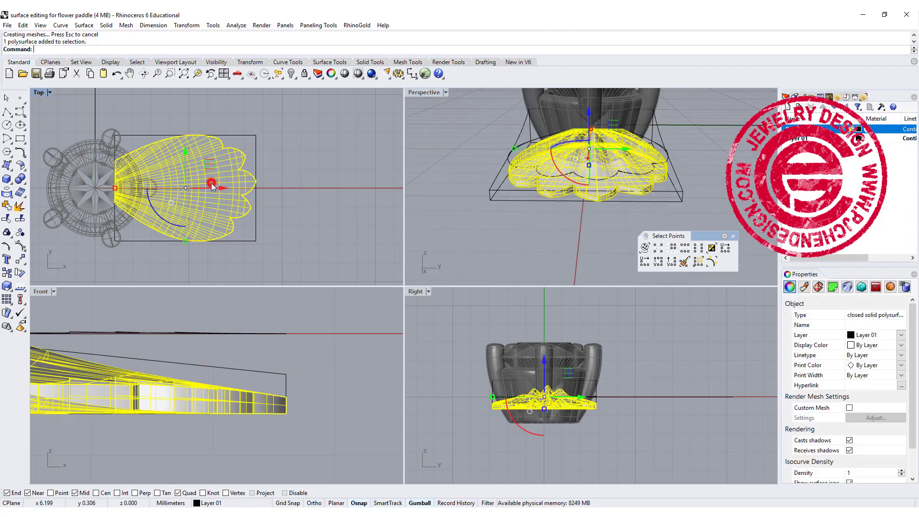
scroll(219, 412, down, 10)
right_drag(189, 415, 227, 419)
click(575, 245)
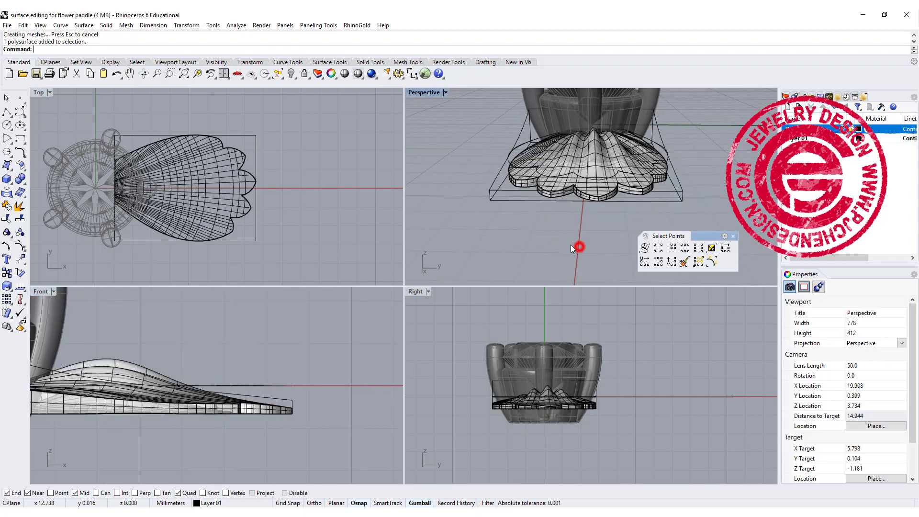
Step: Twist the petal solid around a straight lengthwise axis from the setting's centre to beyond the petal tip, picking the twist angle in the Right view
click(19, 261)
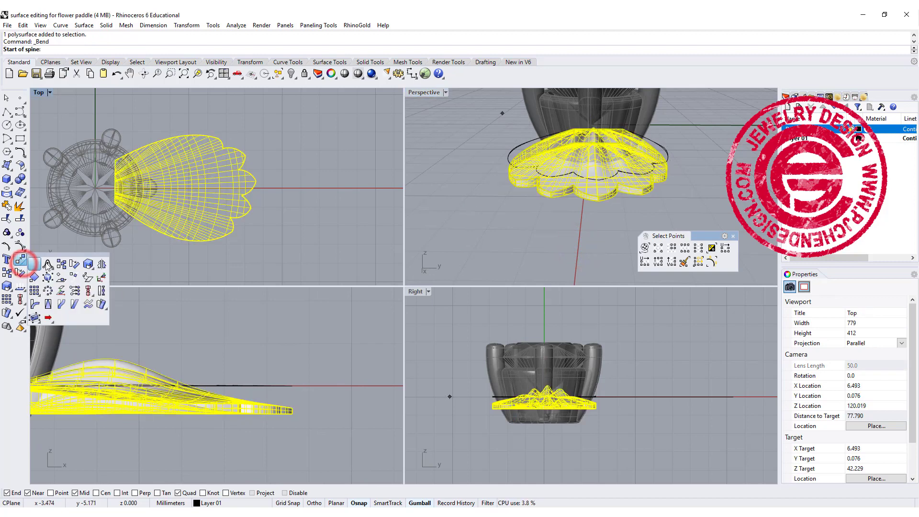
click(99, 287)
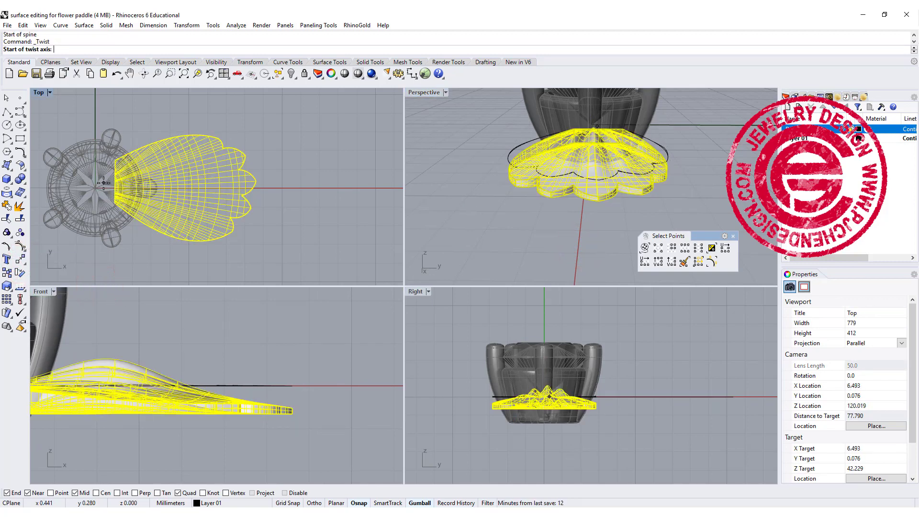
scroll(98, 186, up, 7)
click(100, 185)
scroll(115, 183, down, 5)
right_drag(158, 180, 101, 184)
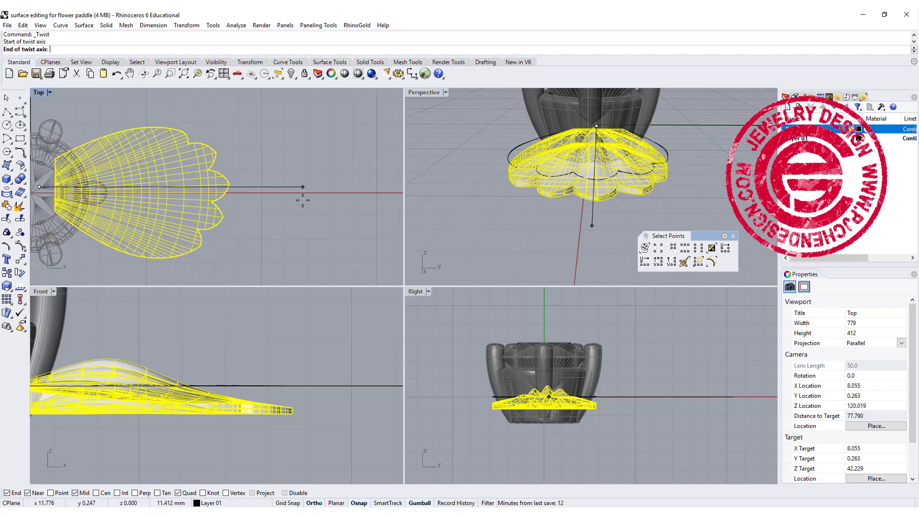
click(253, 186)
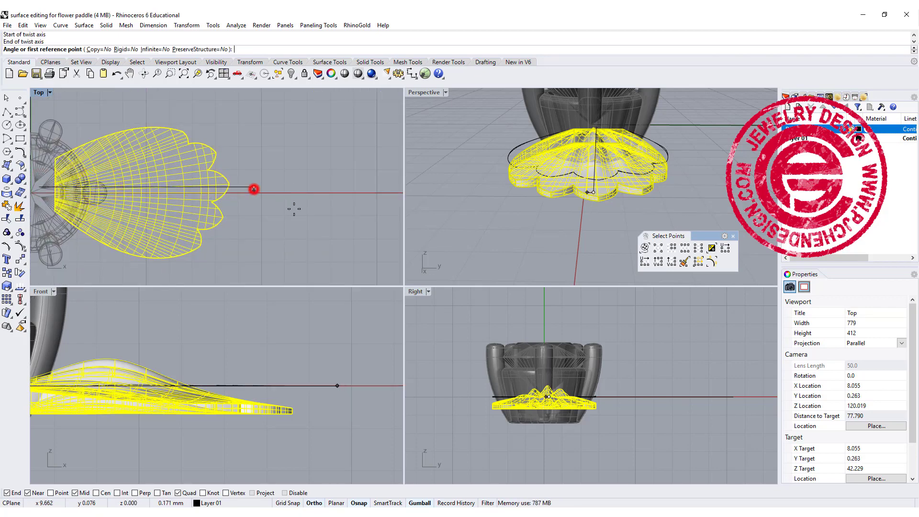
click(675, 394)
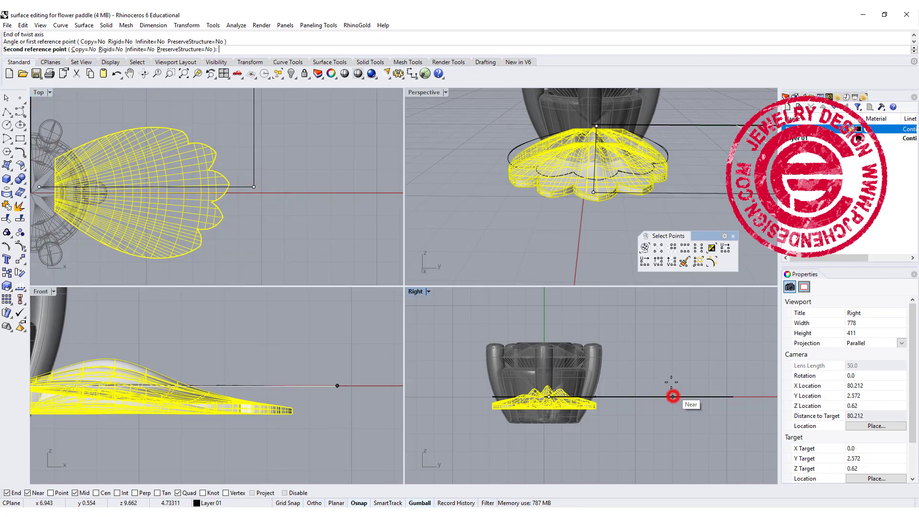
click(662, 350)
click(389, 173)
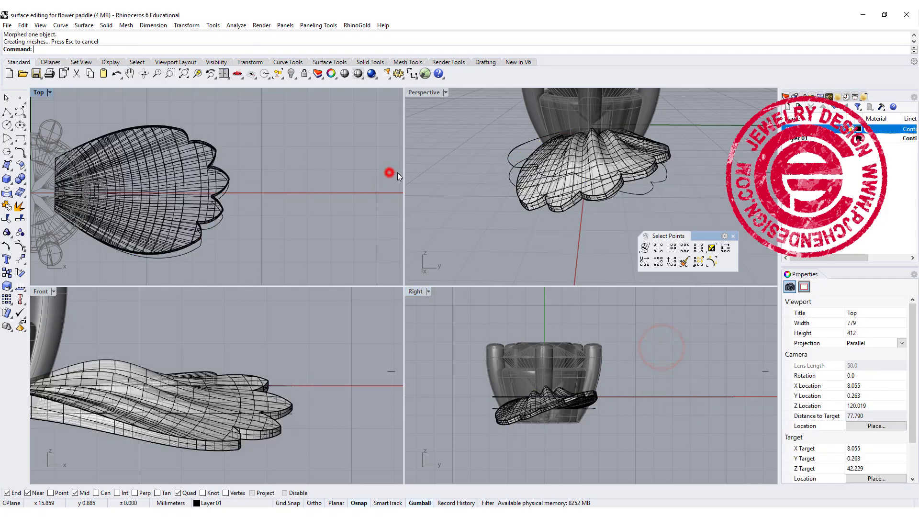
click(337, 156)
Step: Polar-array the twisted petal around the origin as 5 items filling 360 degrees, with Record History enabled
scroll(289, 177, down, 8)
scroll(251, 175, up, 4)
right_drag(251, 174, 249, 183)
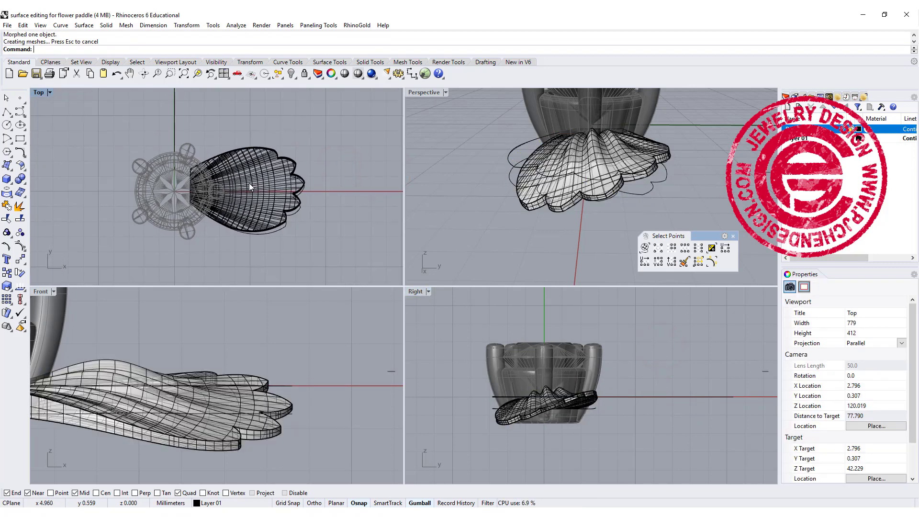
click(249, 183)
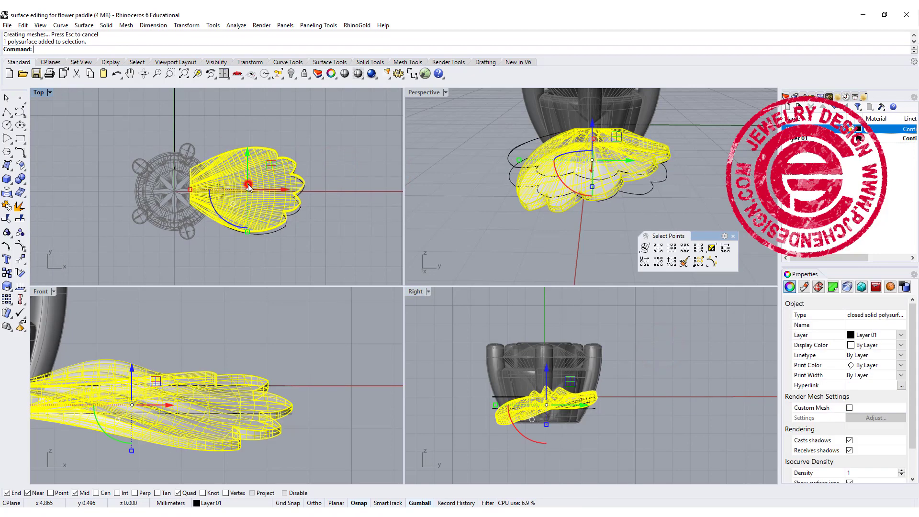
click(12, 303)
click(35, 304)
text(0)
key(Return)
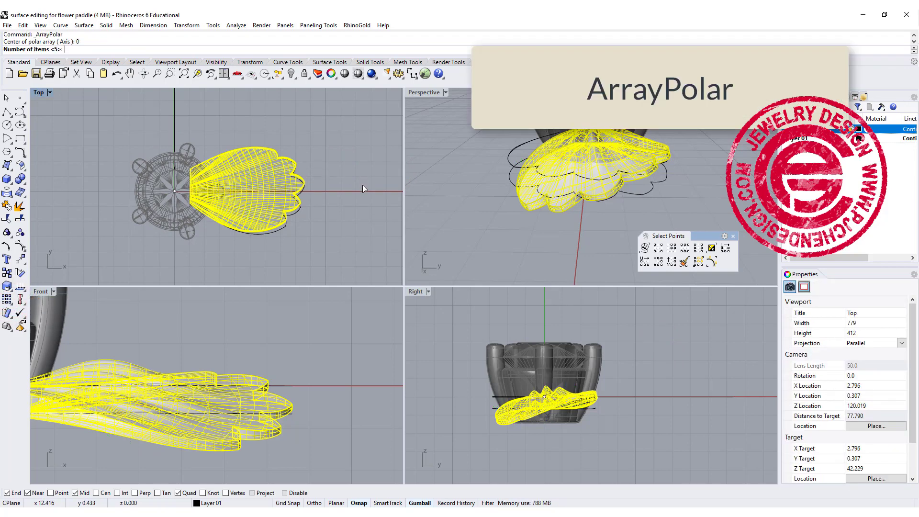
key(Return)
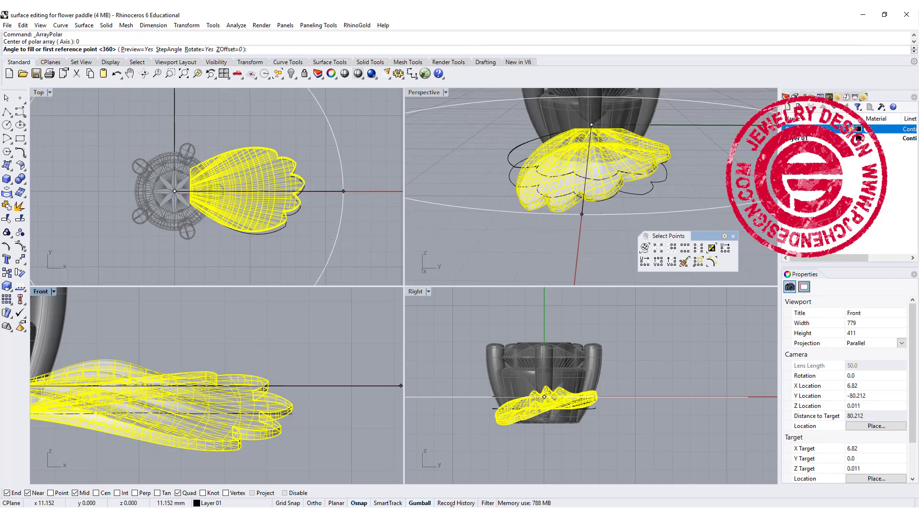
click(455, 503)
shift+click(359, 191)
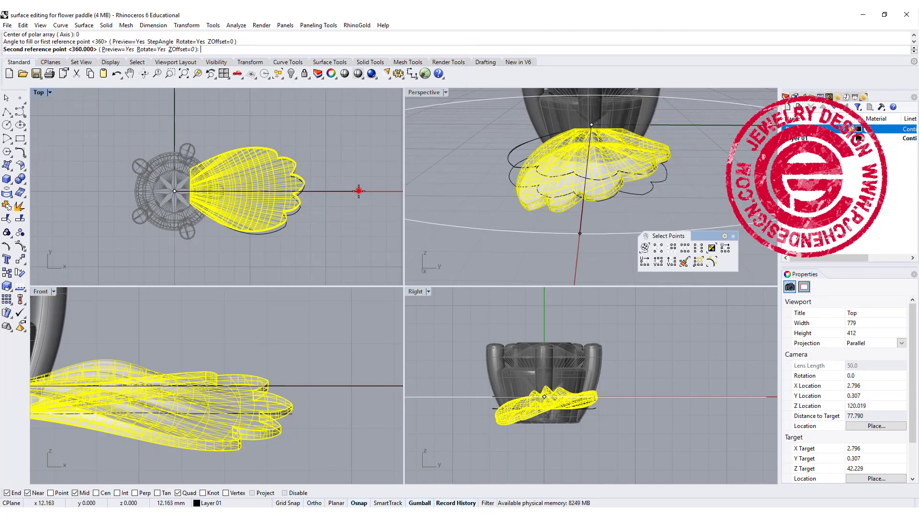
key(Return)
right_click(344, 200)
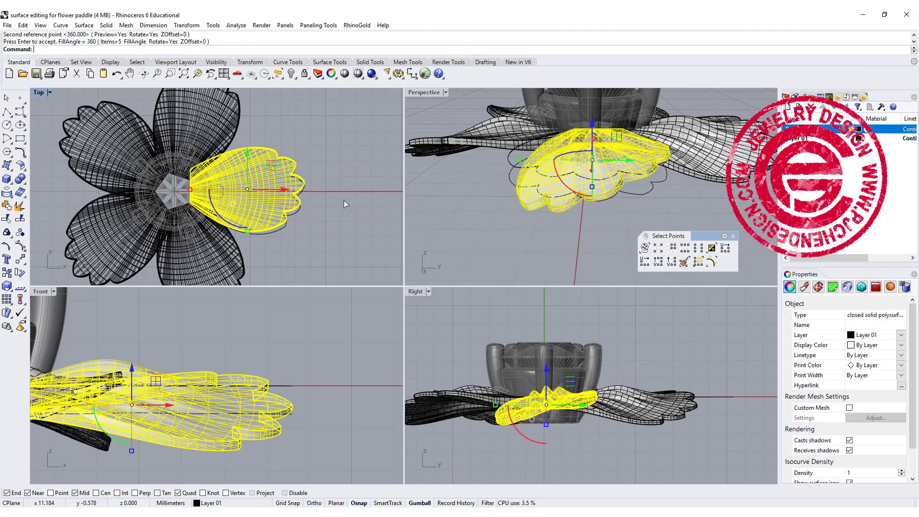
Step: Move the original petal slightly inward toward the setting along the X axis so its history-linked copies follow
click(480, 228)
right_drag(480, 228, 403, 232)
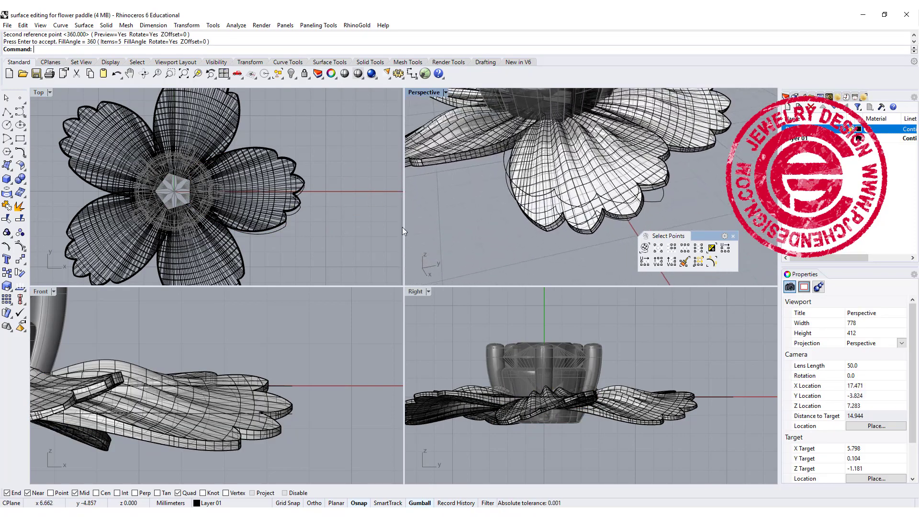
click(268, 205)
drag(263, 191, 285, 192)
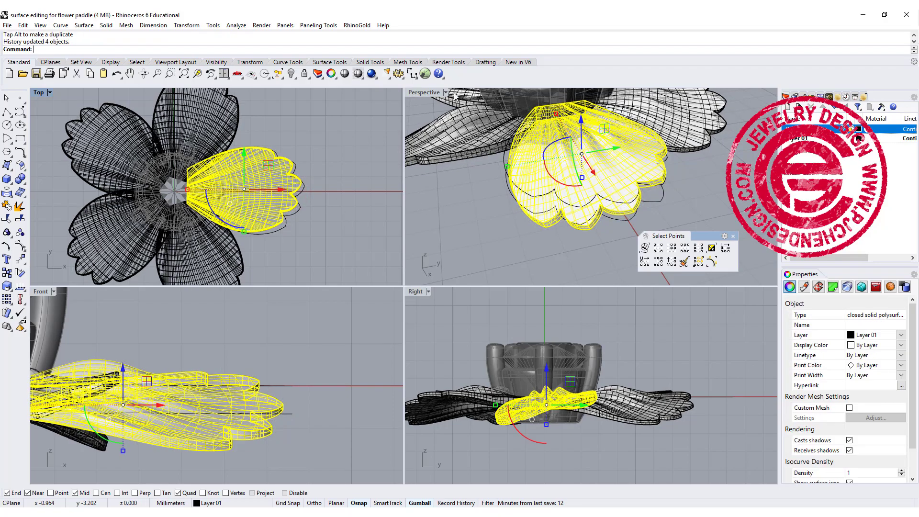
Step: Rotate the original petal slightly about its lengthwise X axis in an enlarged Perspective view, and check the whole flower from above
double_click(425, 92)
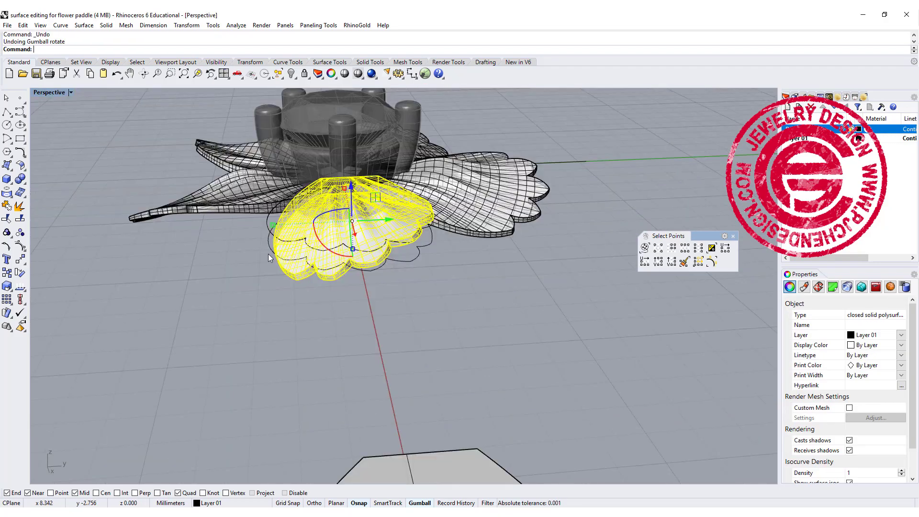
mouse_move(268, 253)
right_down()
mouse_move(316, 323)
mouse_move(319, 250)
mouse_move(283, 245)
right_up()
scroll(314, 261, up, 2)
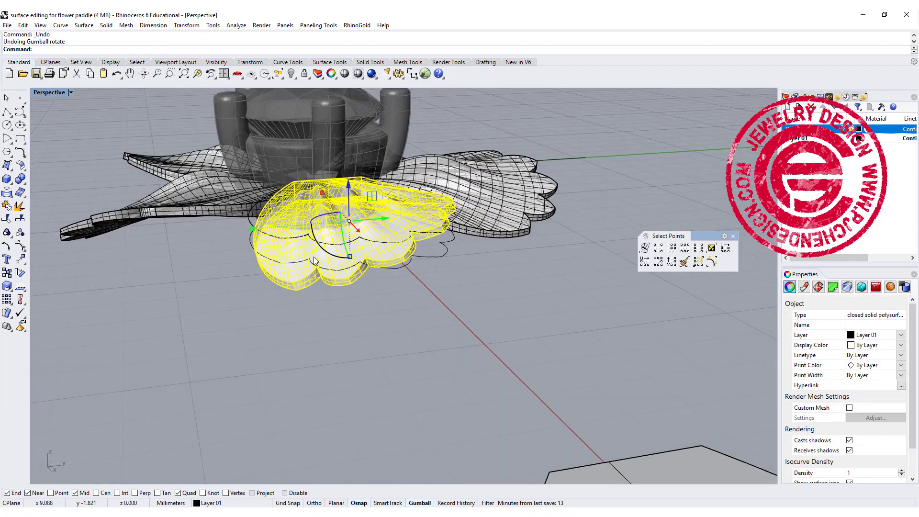
drag(320, 247, 324, 251)
click(201, 289)
right_drag(202, 287, 282, 289)
scroll(488, 243, down, 6)
right_drag(382, 258, 409, 289)
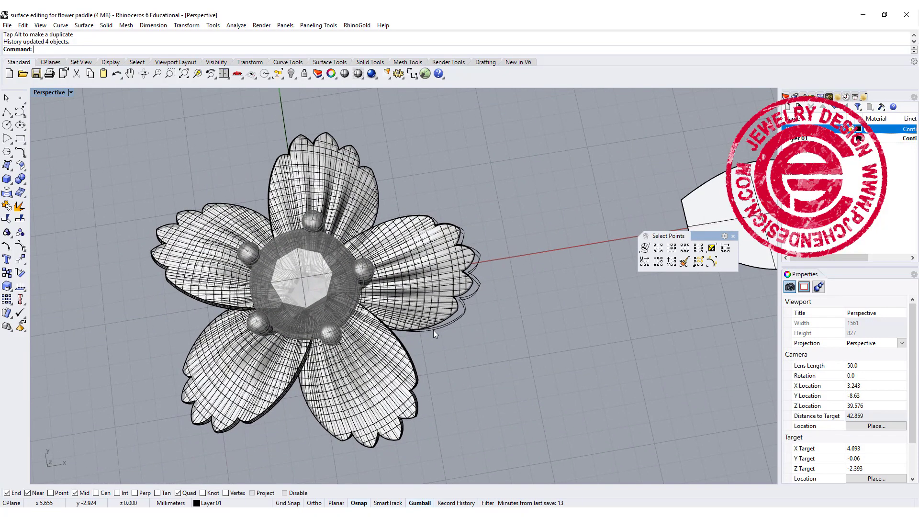
mouse_move(449, 366)
right_down()
mouse_move(409, 265)
mouse_move(486, 261)
mouse_move(489, 330)
mouse_move(459, 358)
right_up()
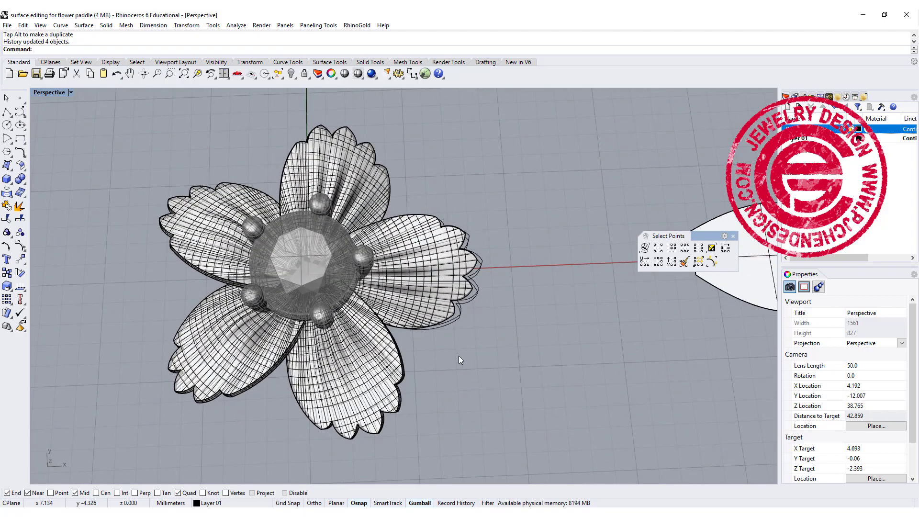